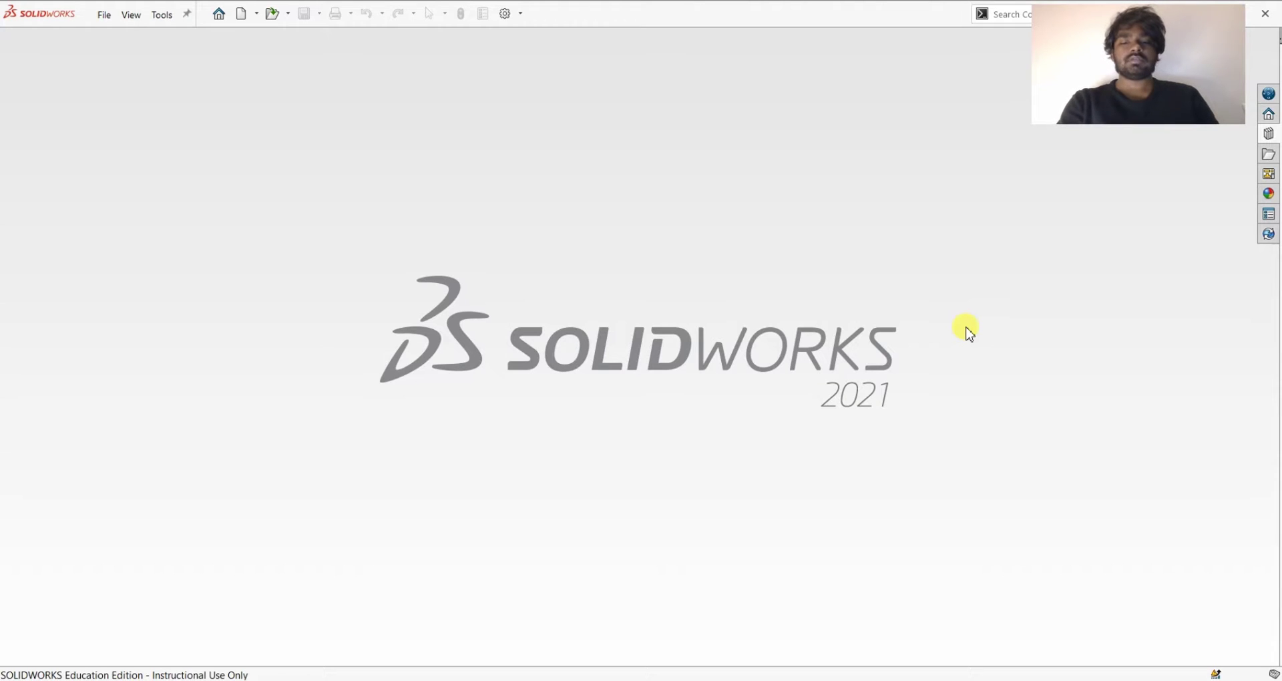
# Create a new assembly from the assem template without picking a component file to insert
pyautogui.hotkey('ctrl', 'n')
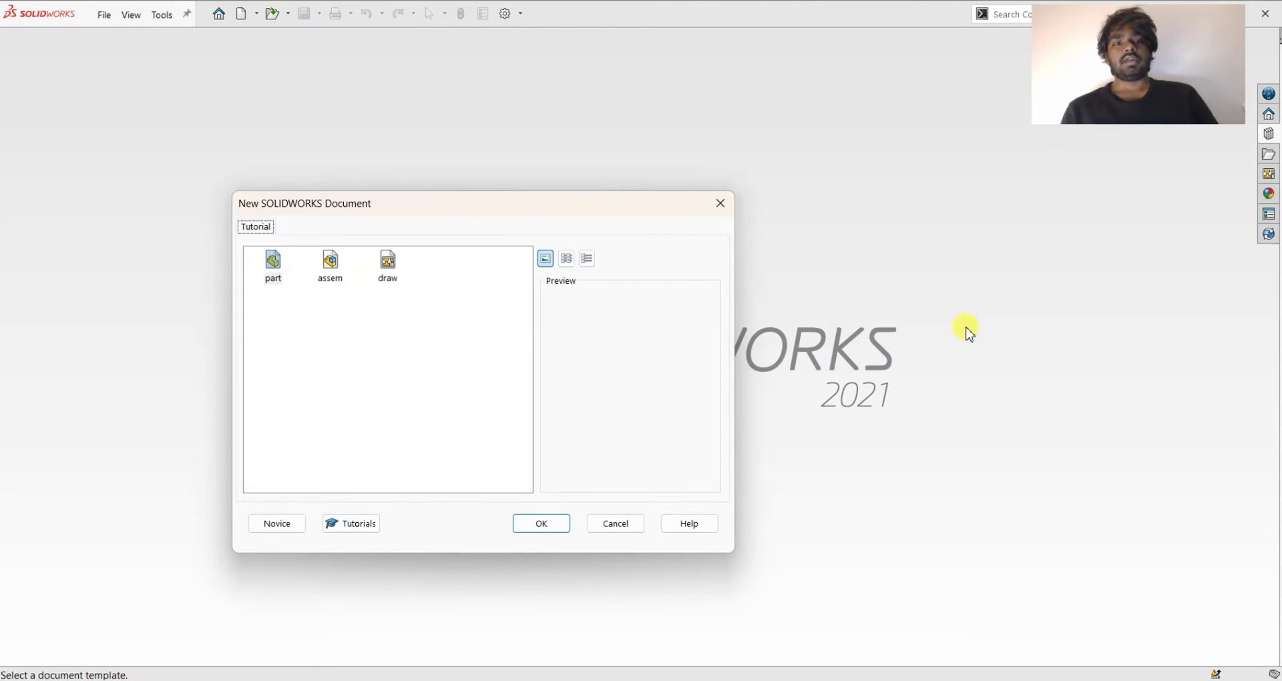
pyautogui.click(337, 266)
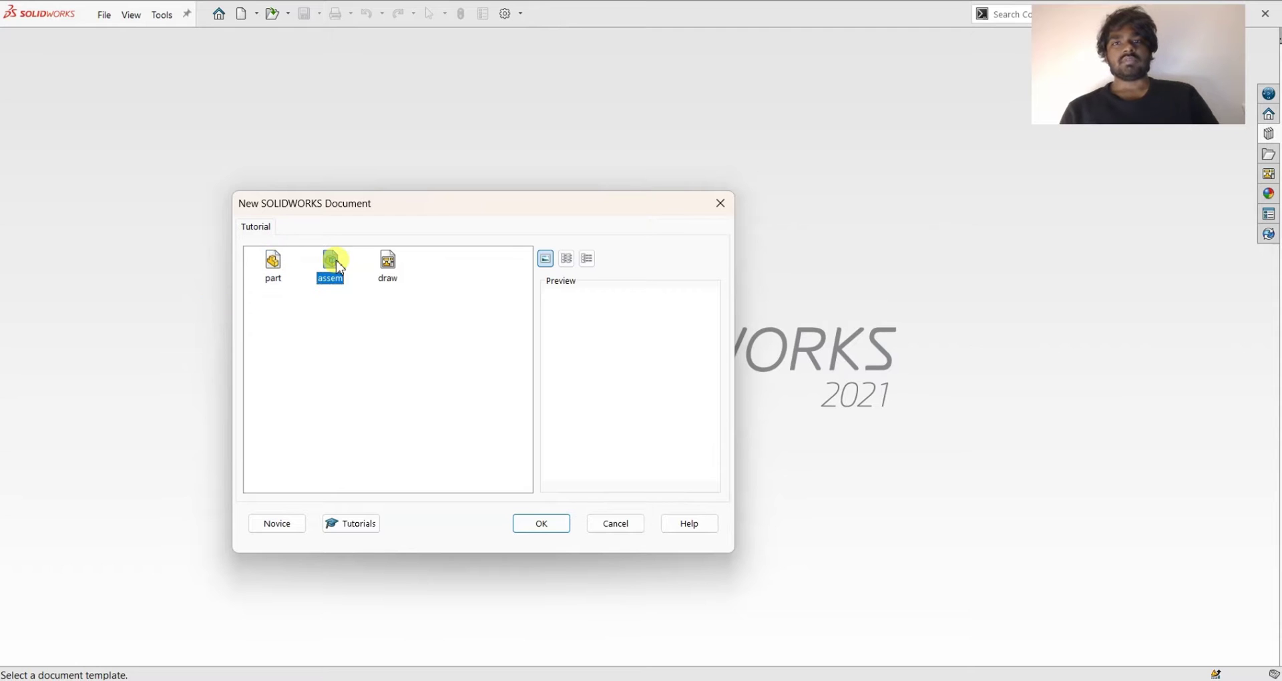
pyautogui.click(542, 522)
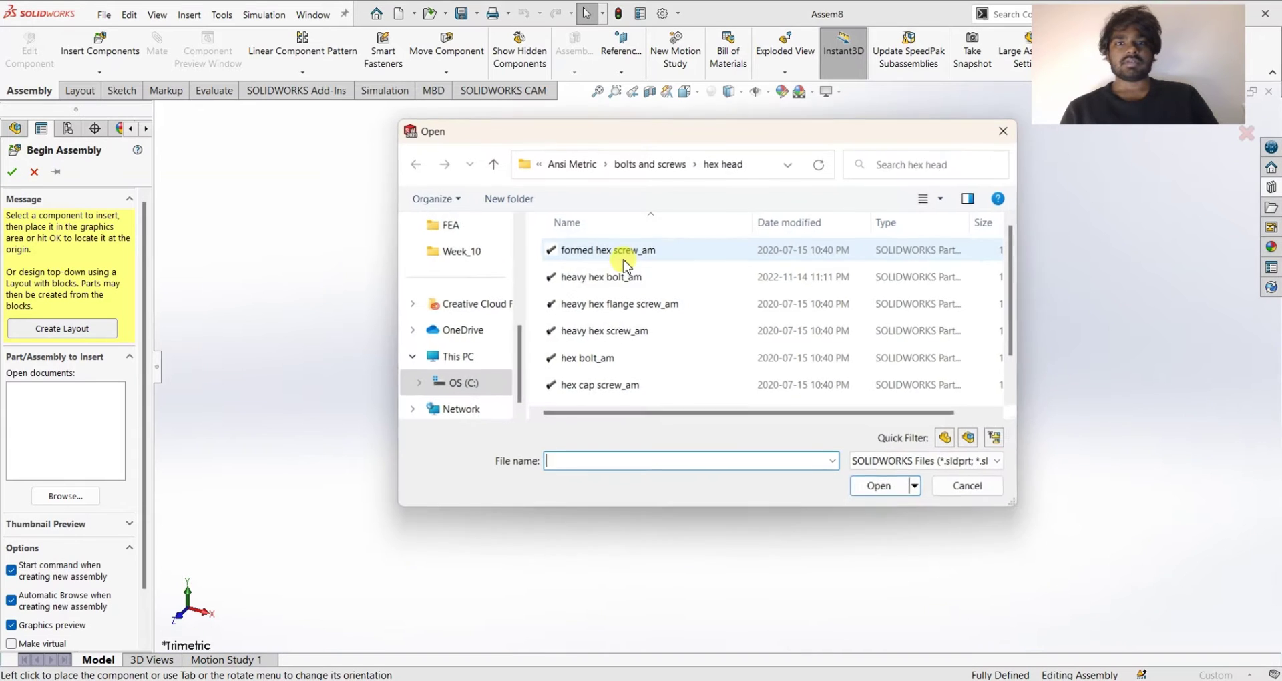
pyautogui.click(962, 487)
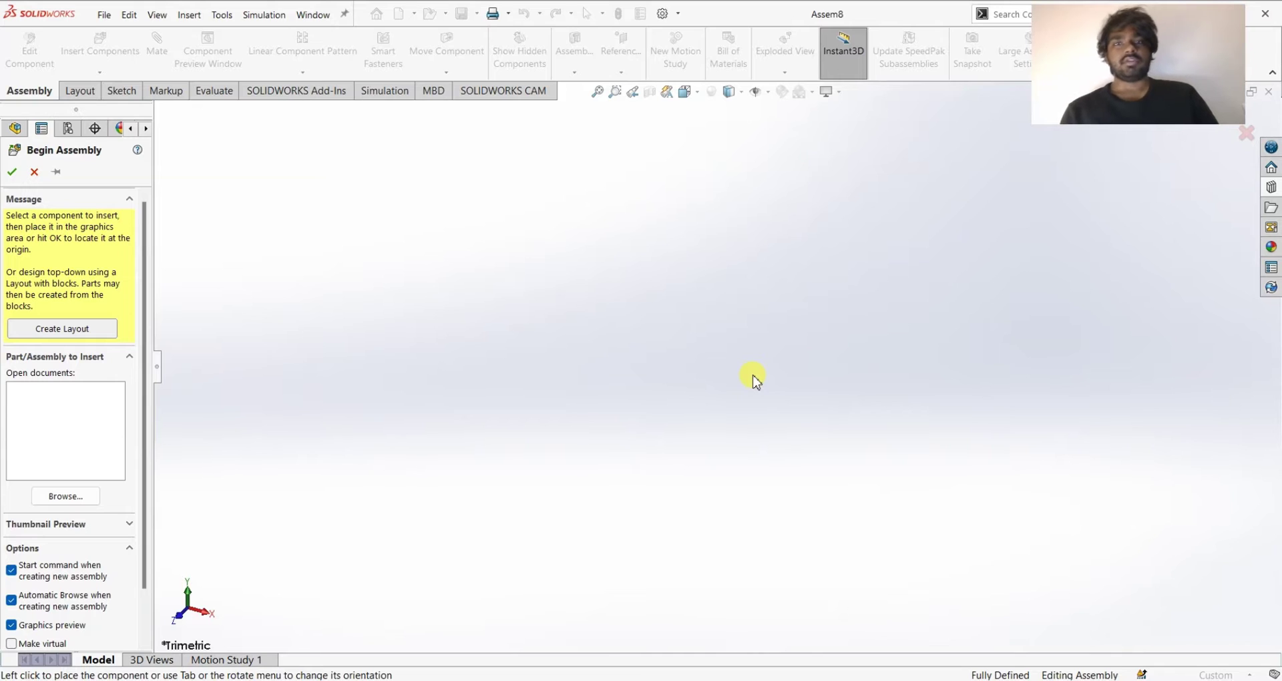
# Insert the Hex Heavy Nut ANSI B18.2.3.6M from the ANSI Metric hex nuts of the Toolbox library into the assembly
pyautogui.click(1271, 188)
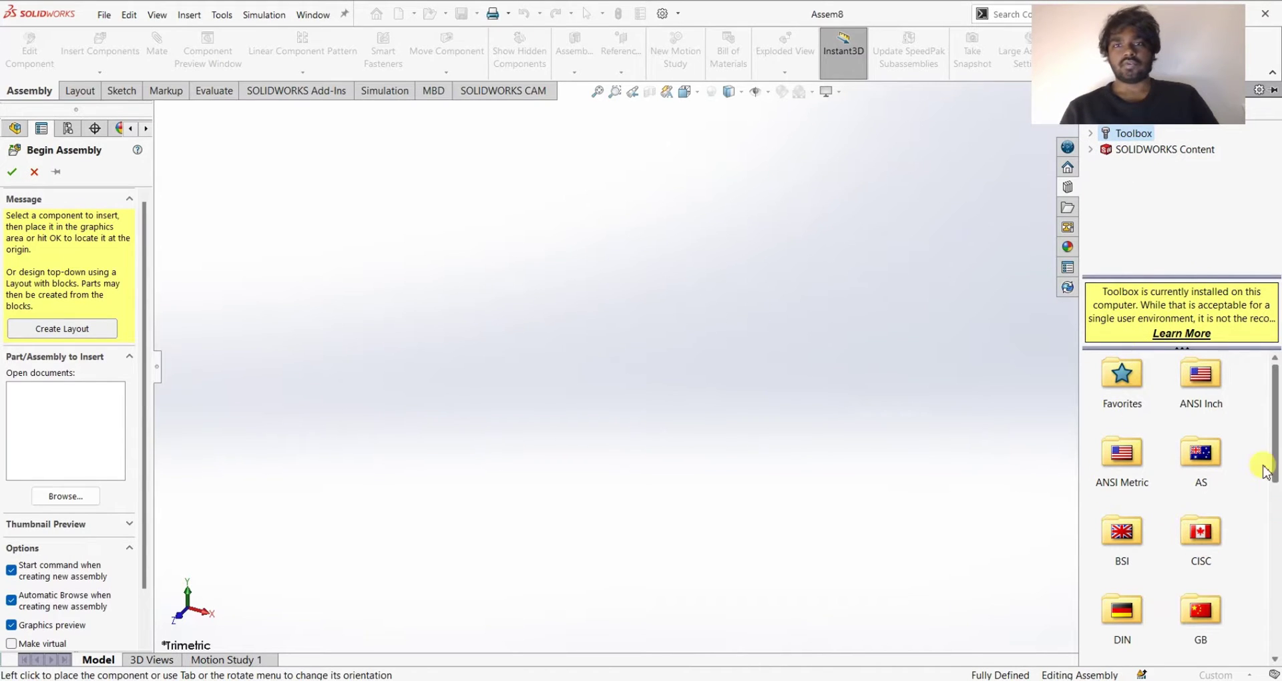
pyautogui.doubleClick(1127, 457)
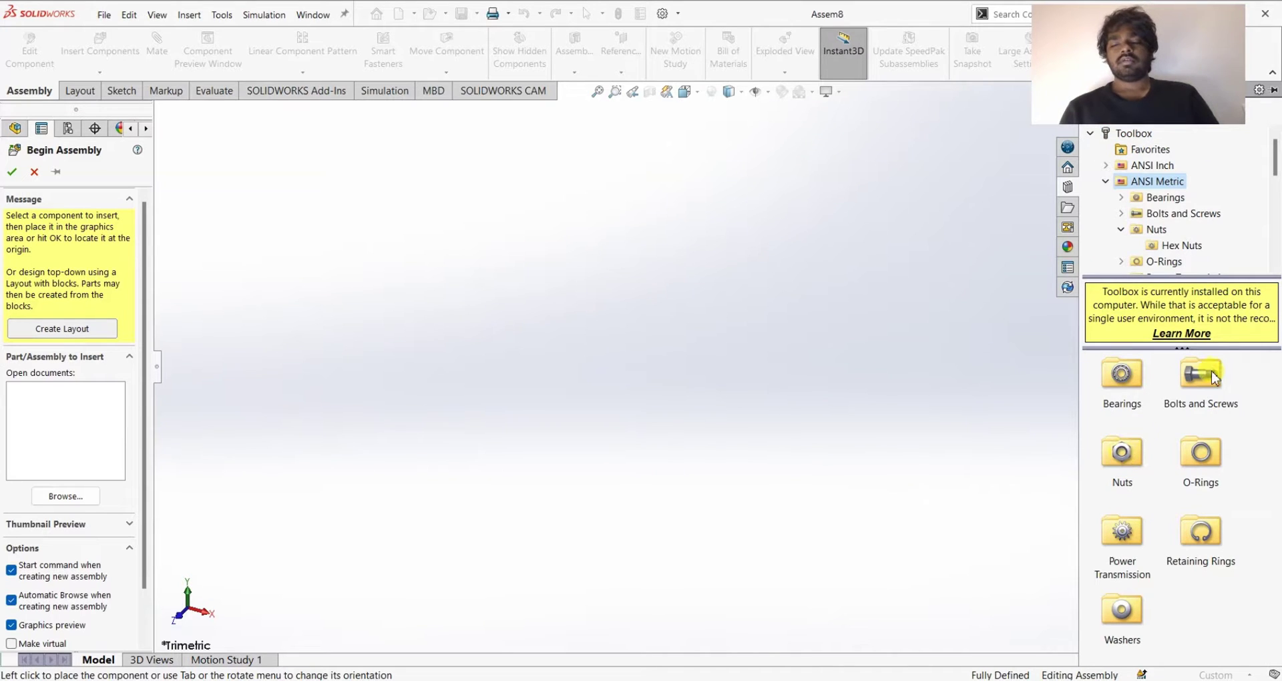
pyautogui.doubleClick(1136, 454)
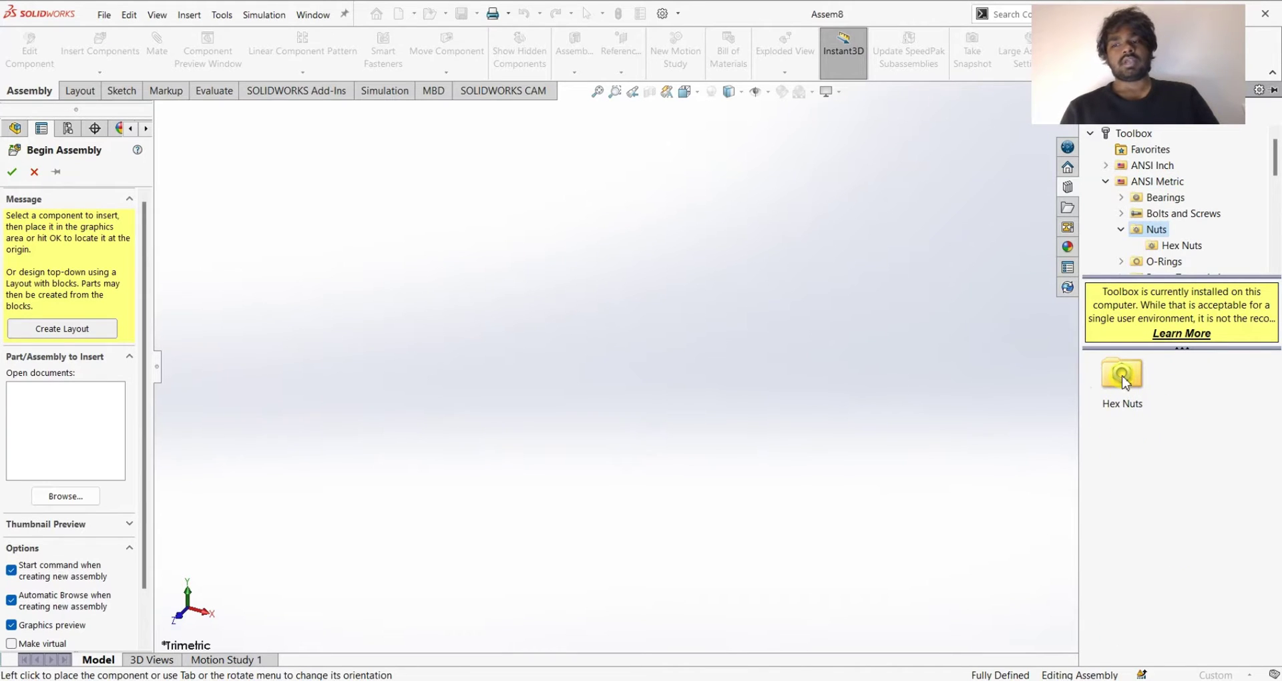
pyautogui.doubleClick(1122, 393)
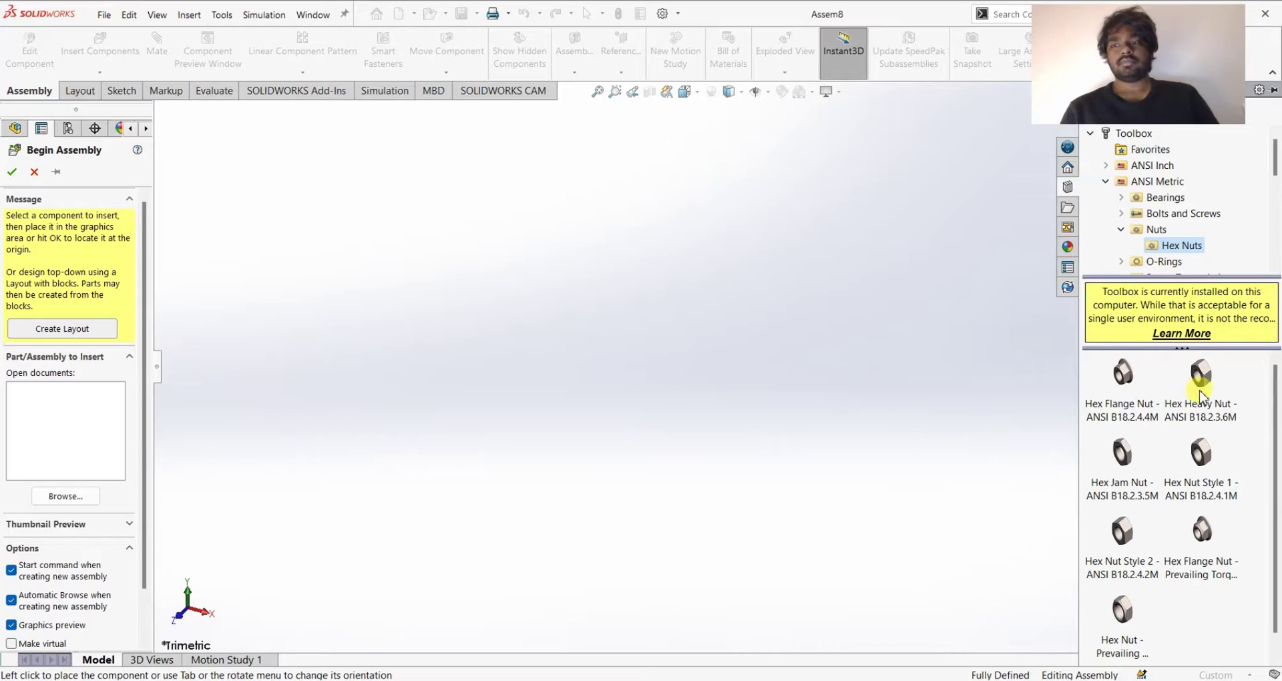
pyautogui.moveTo(1199, 374); pyautogui.dragTo(606, 346)
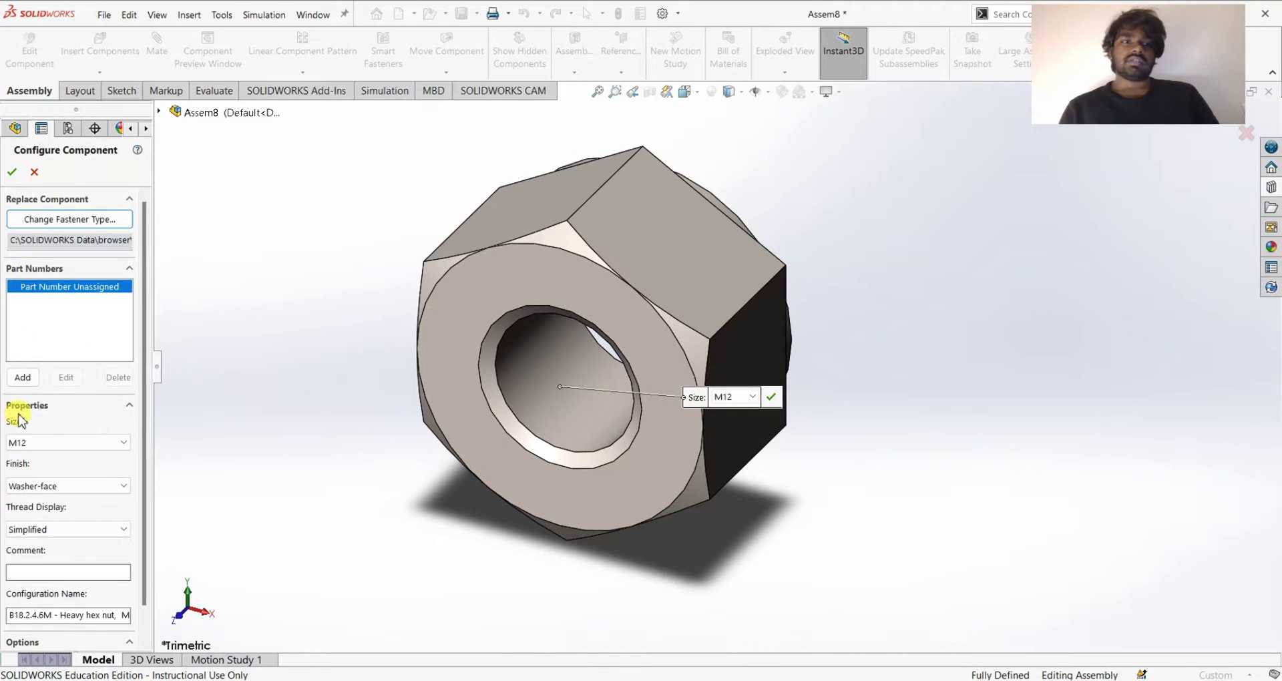
# Configure the inserted heavy hex nut with size M12 and place only this one copy
pyautogui.click(42, 446)
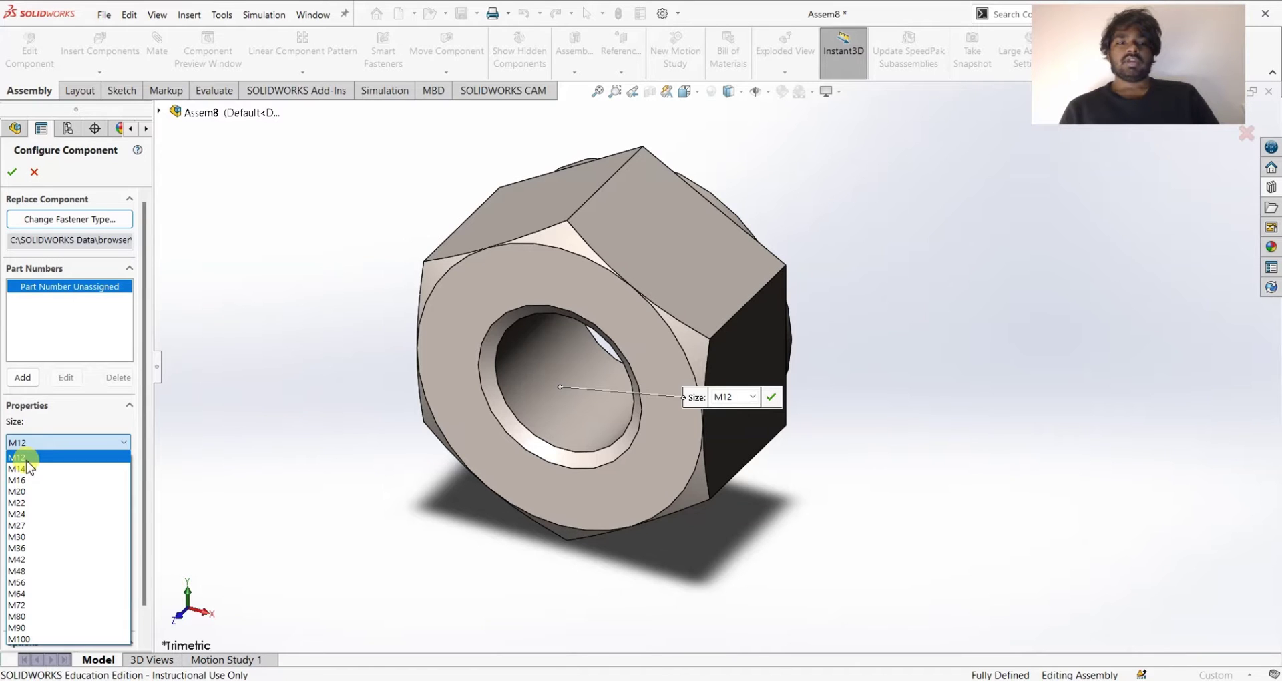
pyautogui.click(26, 459)
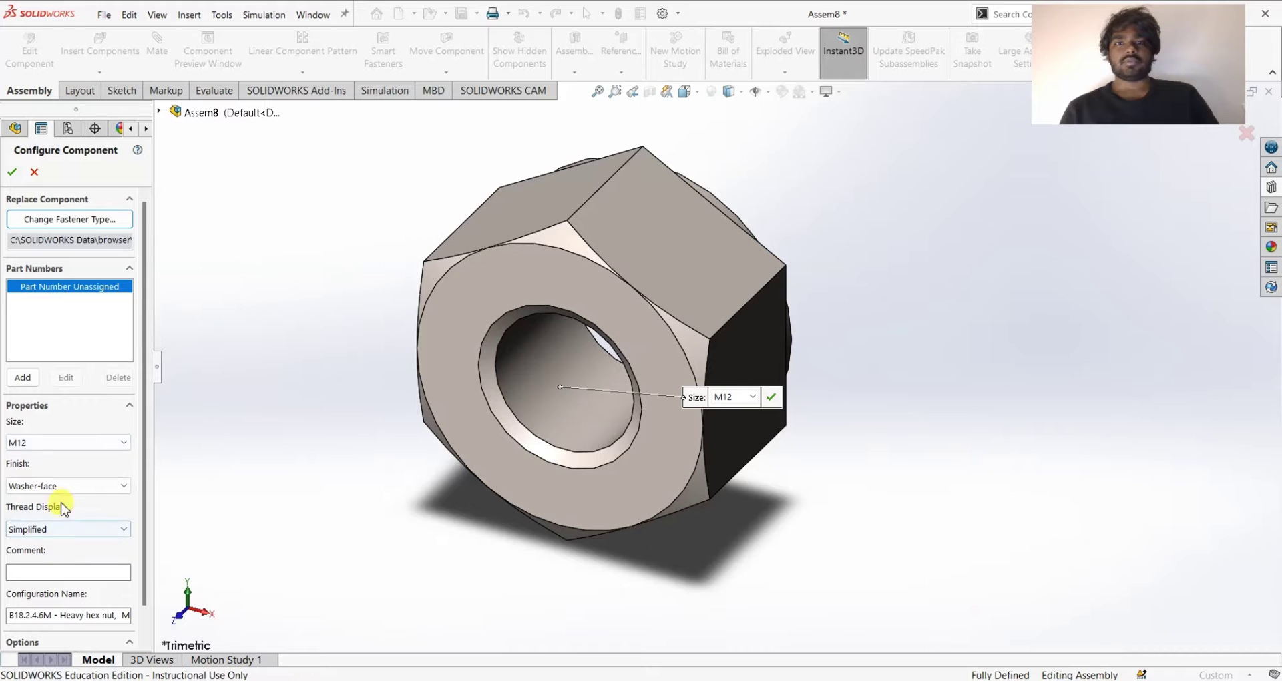
pyautogui.click(12, 172)
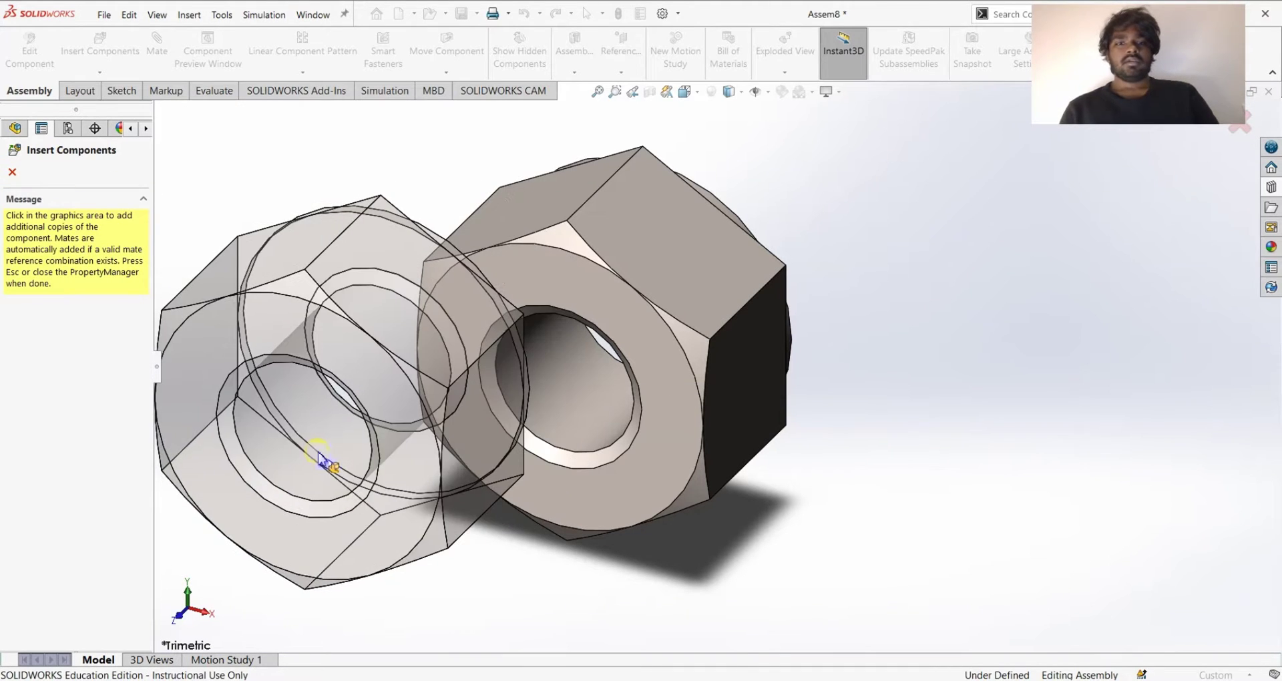
pyautogui.press('Escape')
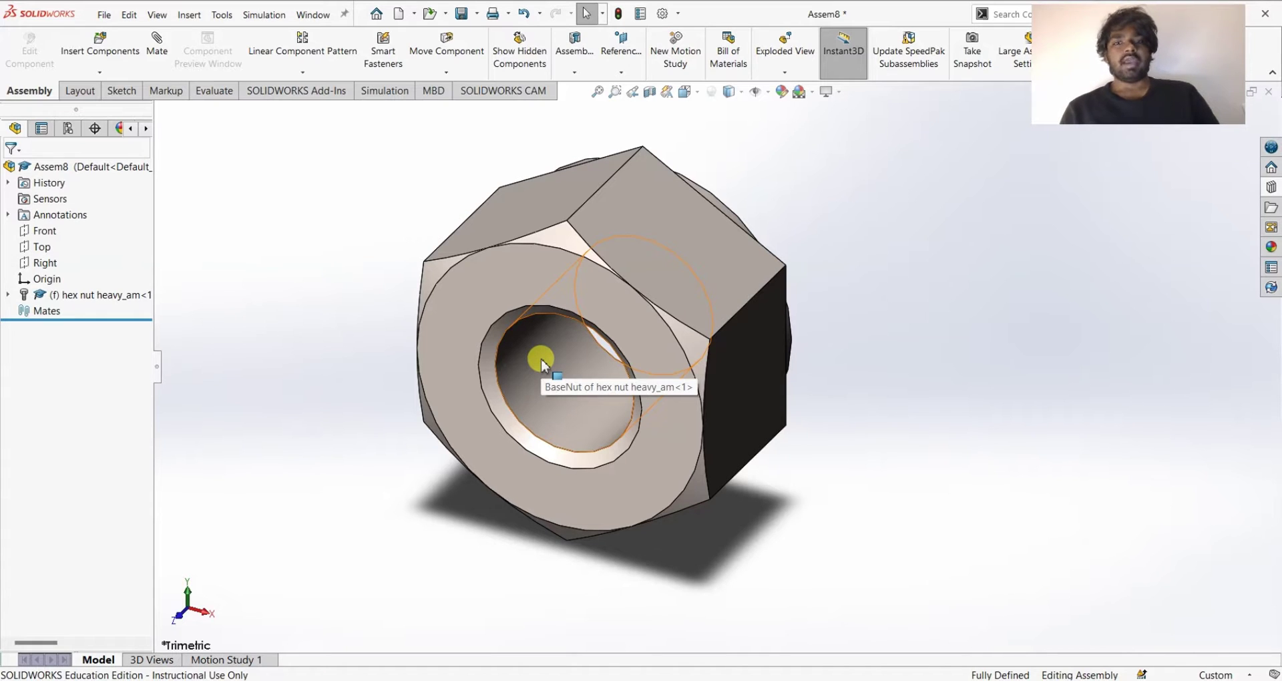
# Open the heavy hex nut component as a part of its own for editing, accepting the read-only notice
pyautogui.rightClick(630, 203)
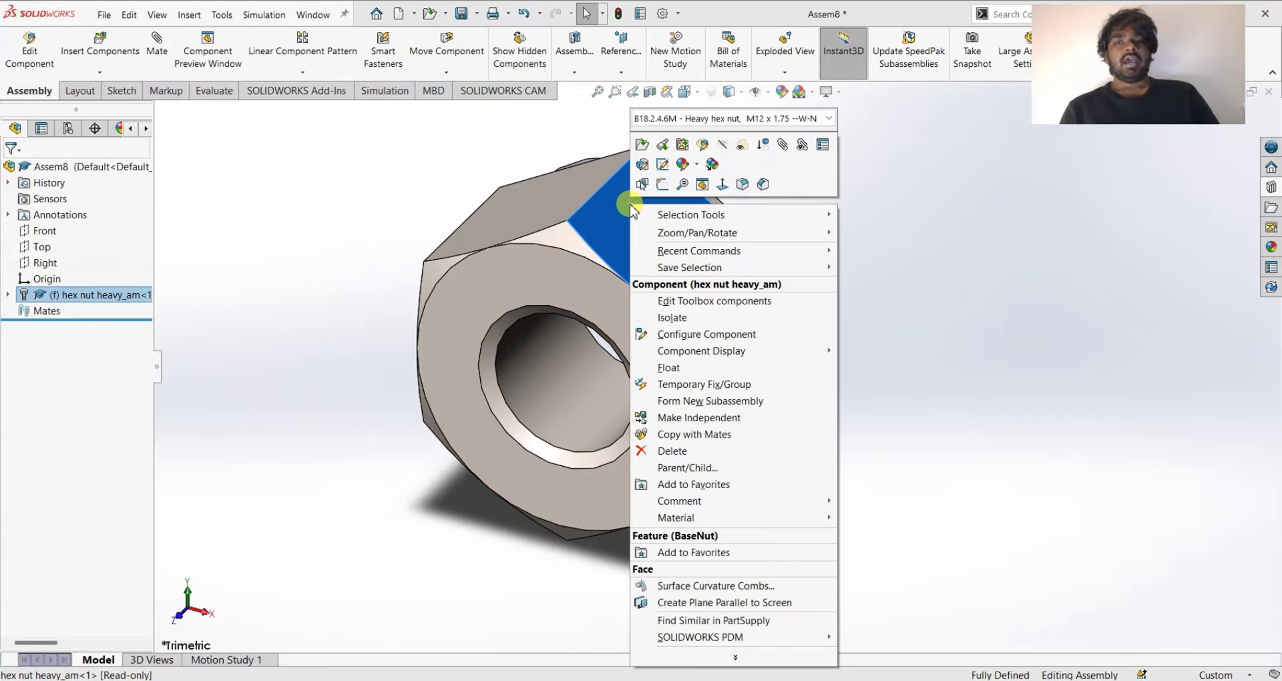
pyautogui.click(641, 149)
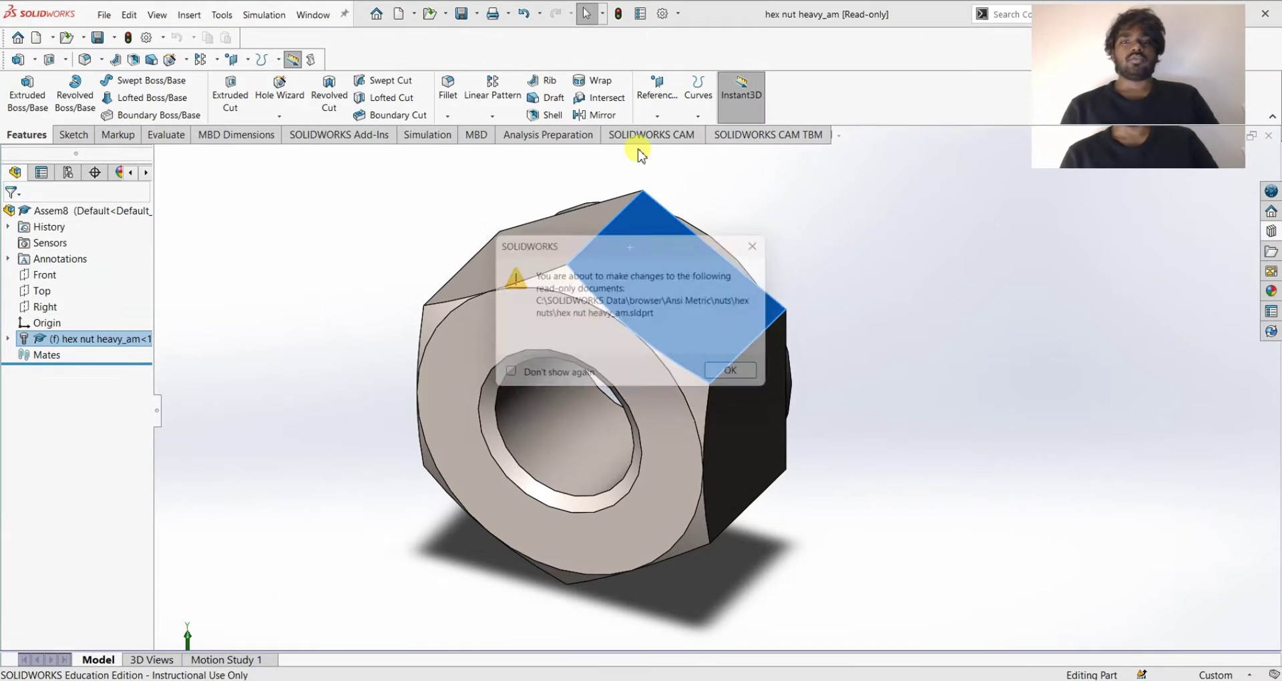
pyautogui.click(733, 378)
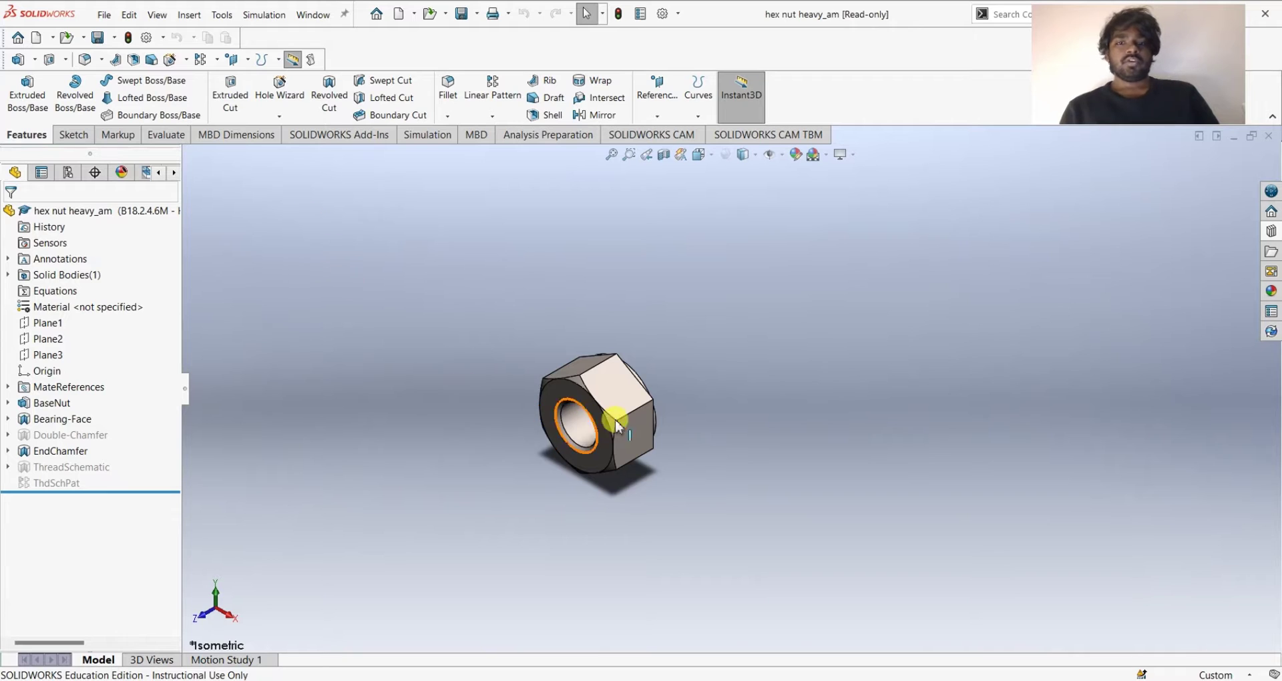
# Start a Thread feature located on the inner circular edge at one end of the nut's bore
pyautogui.click(279, 118)
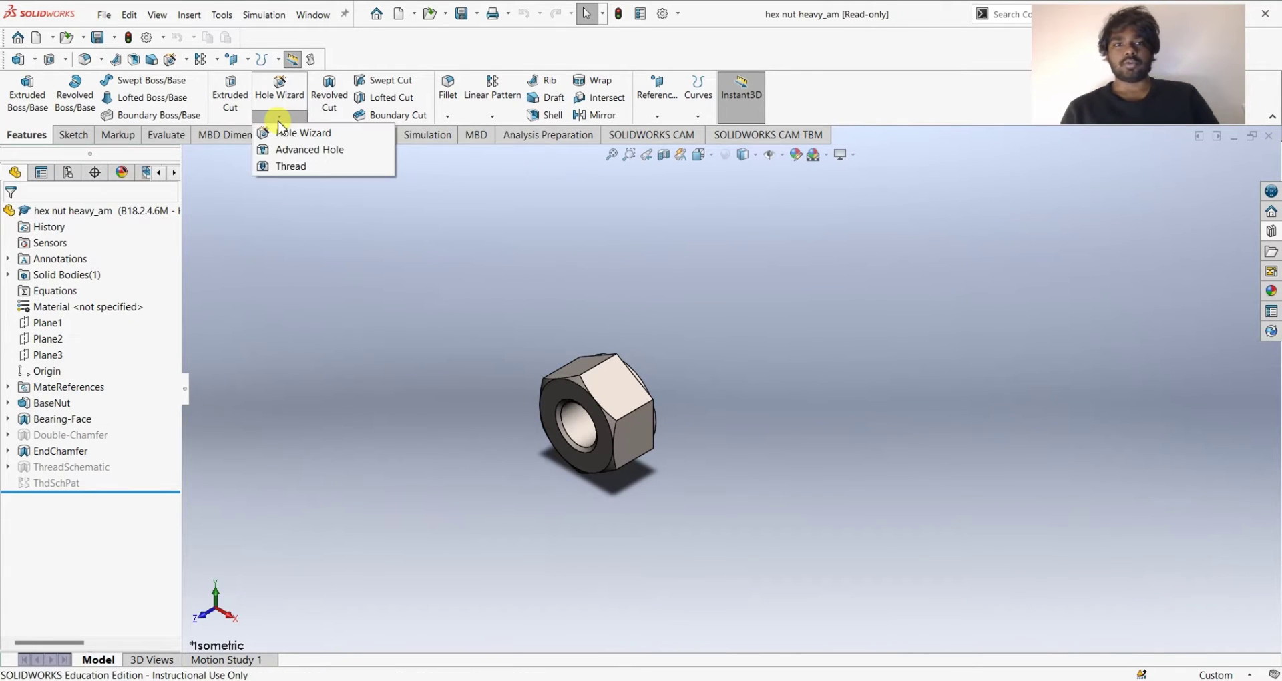
pyautogui.click(287, 167)
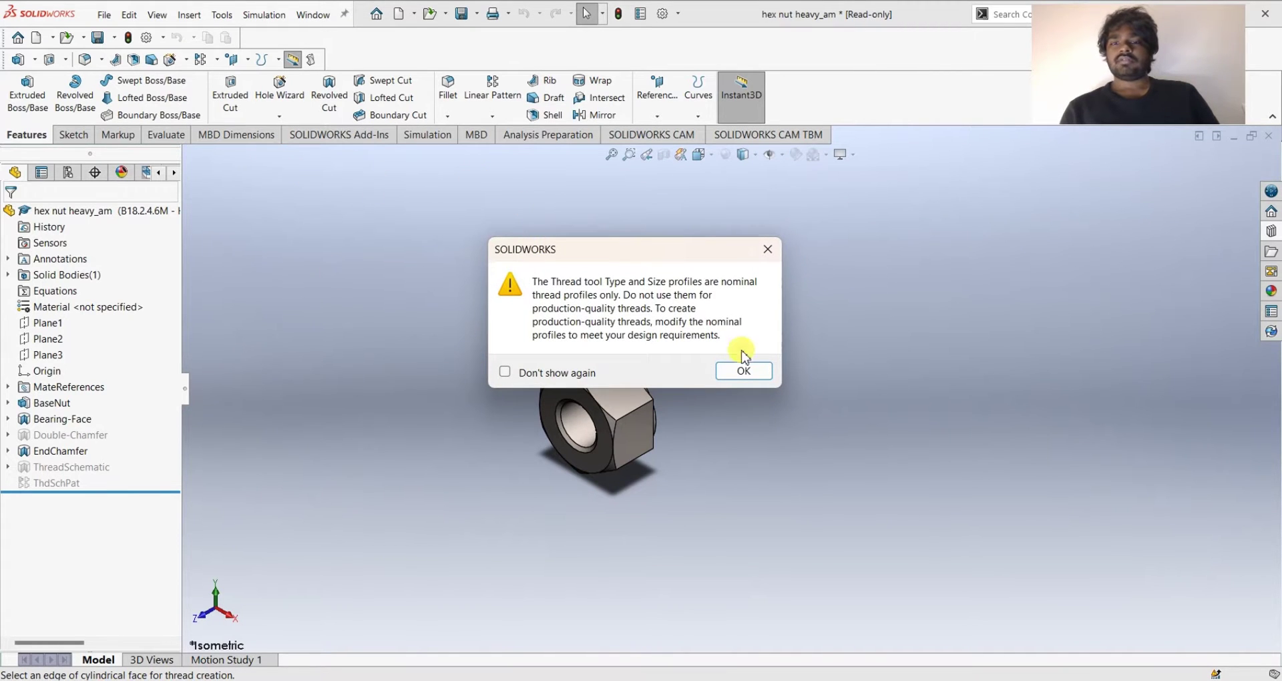
pyautogui.click(744, 371)
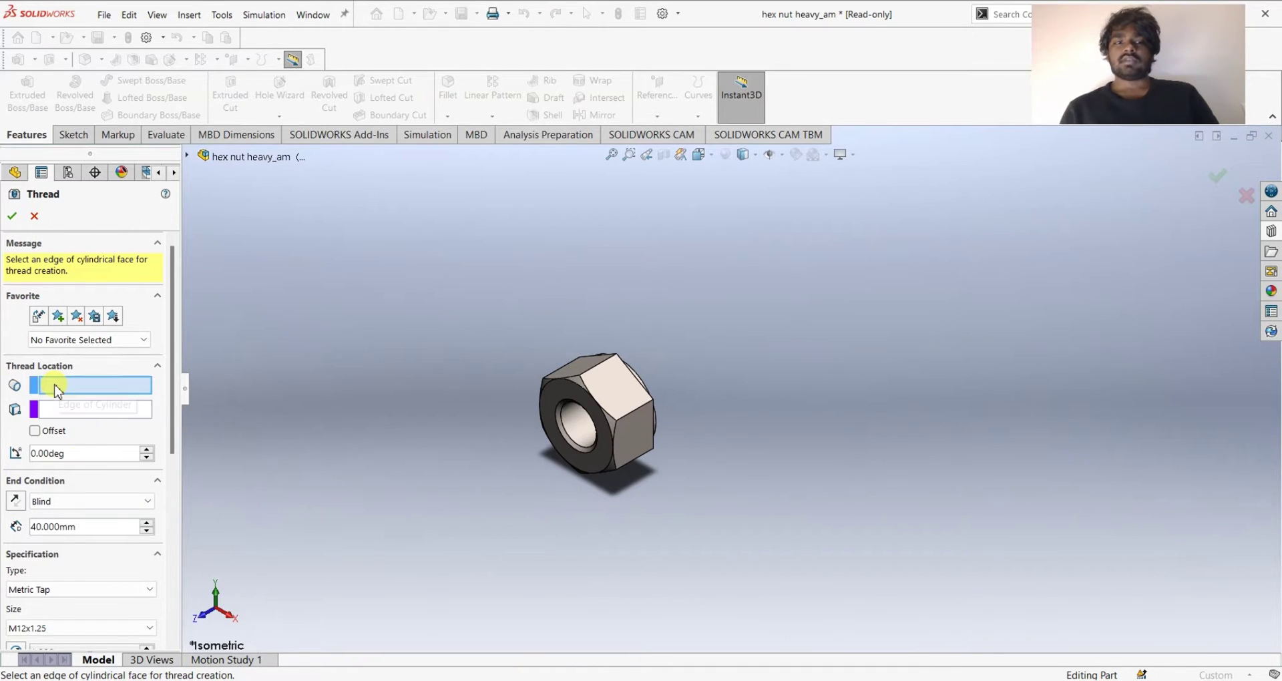
pyautogui.scroll(-8, 548, 433)
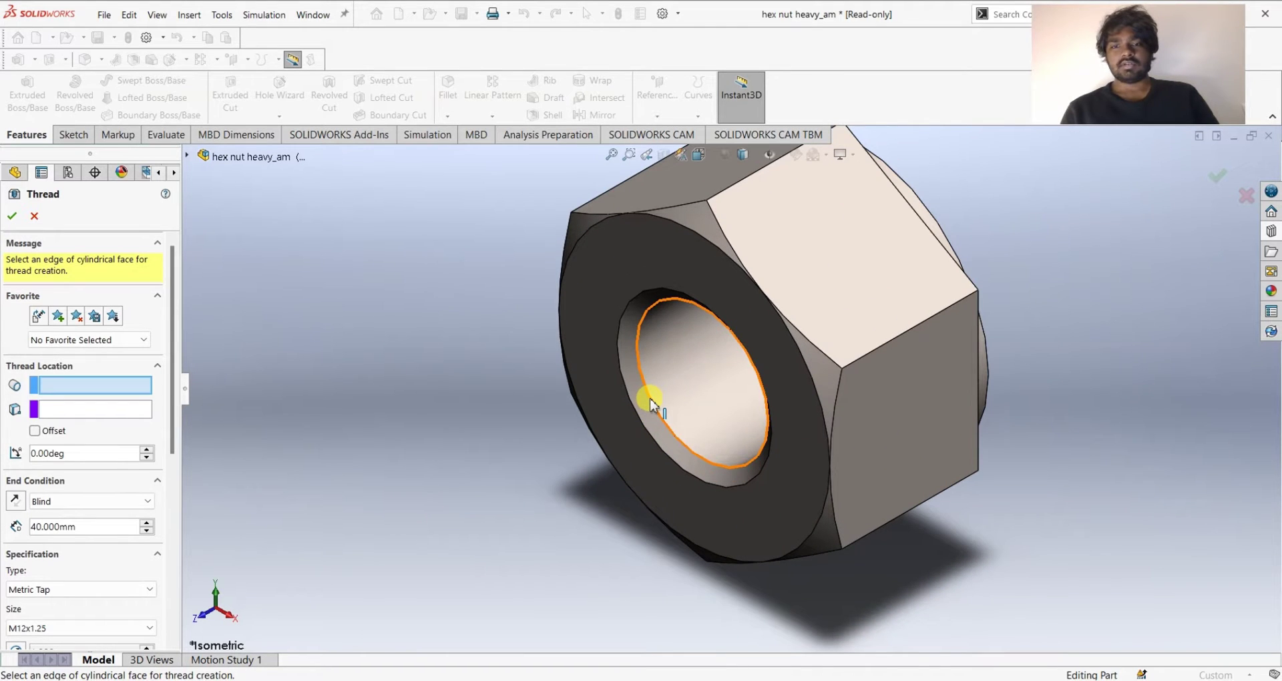
pyautogui.click(651, 402)
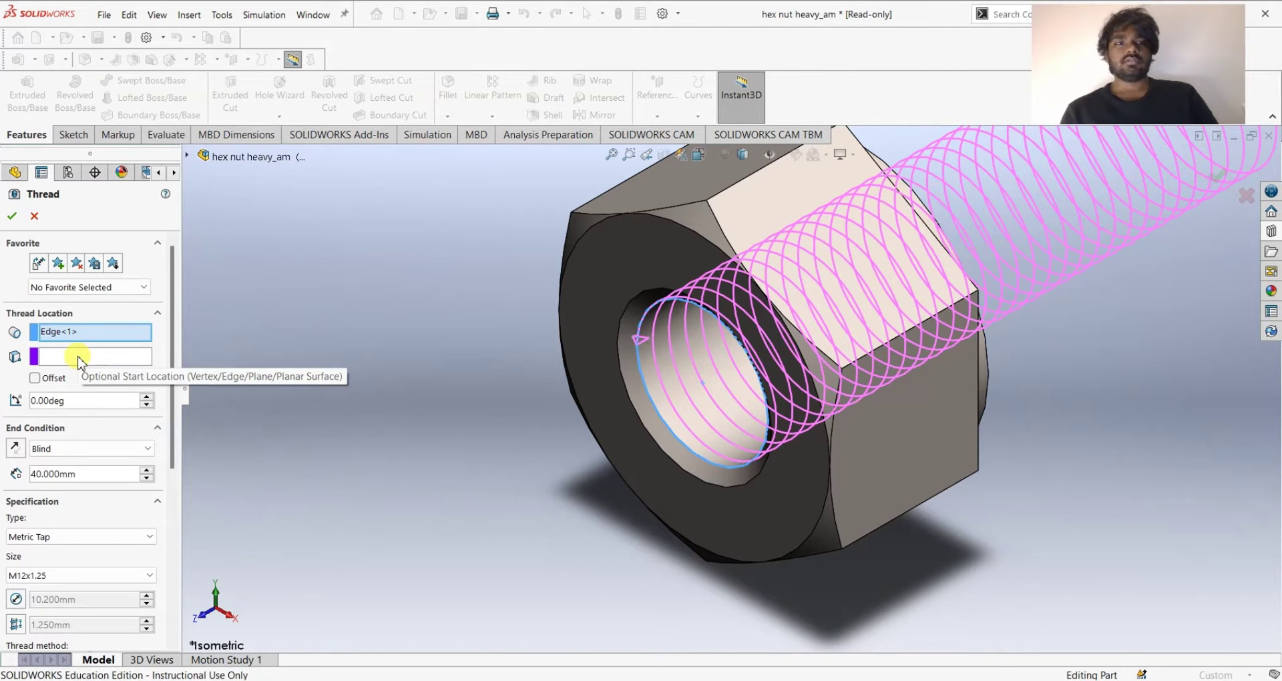
# Set the thread's end condition to Up To Selection, ending at the bore's circular edge on the opposite side of the nut
pyautogui.click(57, 453)
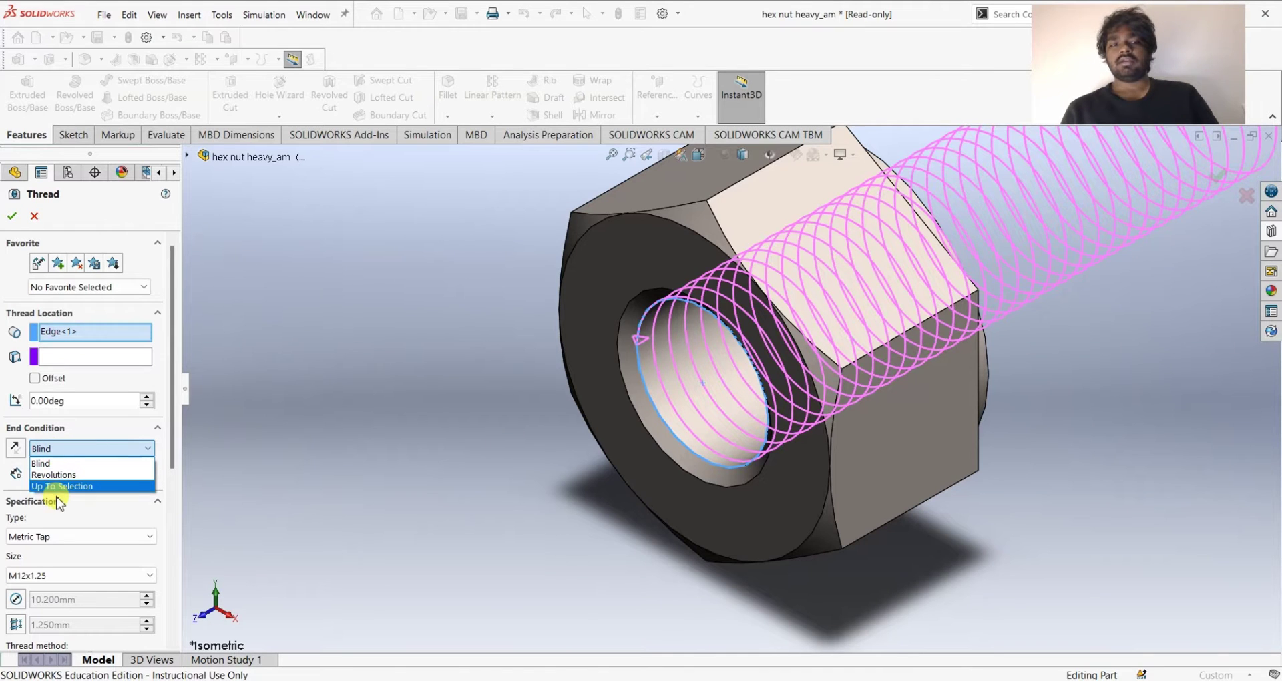
pyautogui.click(61, 486)
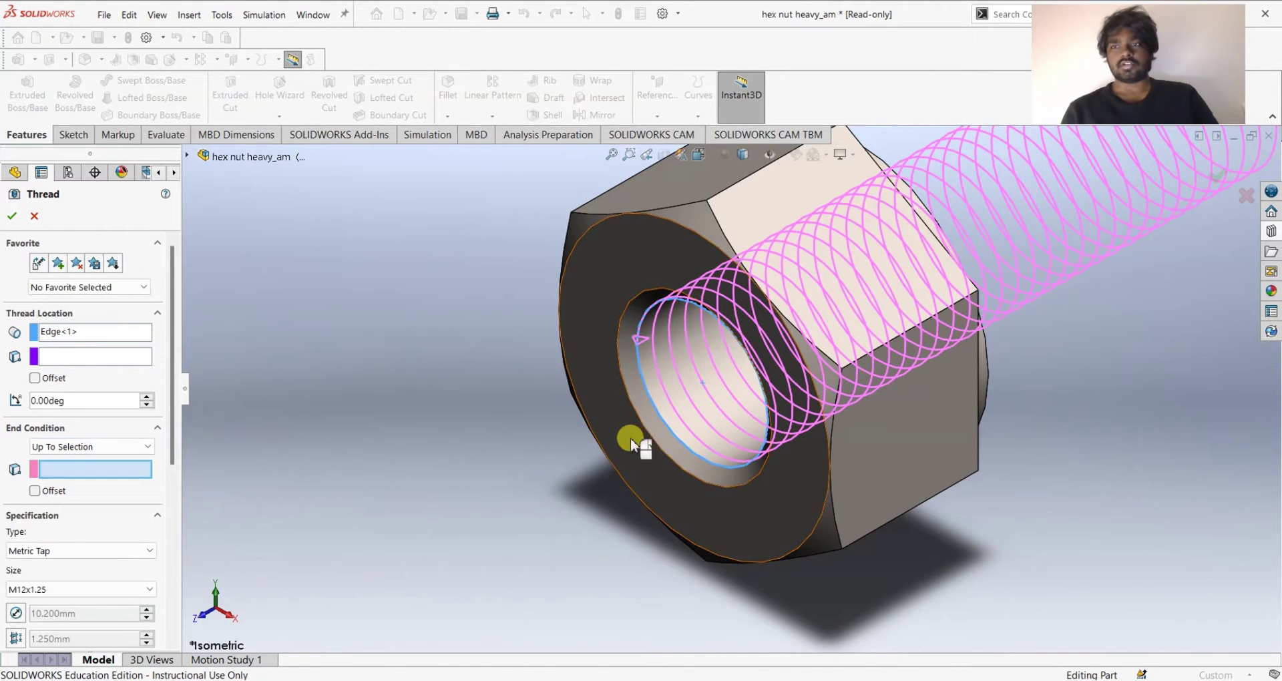
pyautogui.scroll(3, 815, 431)
pyautogui.moveTo(983, 406); pyautogui.dragTo(888, 553, button='middle')
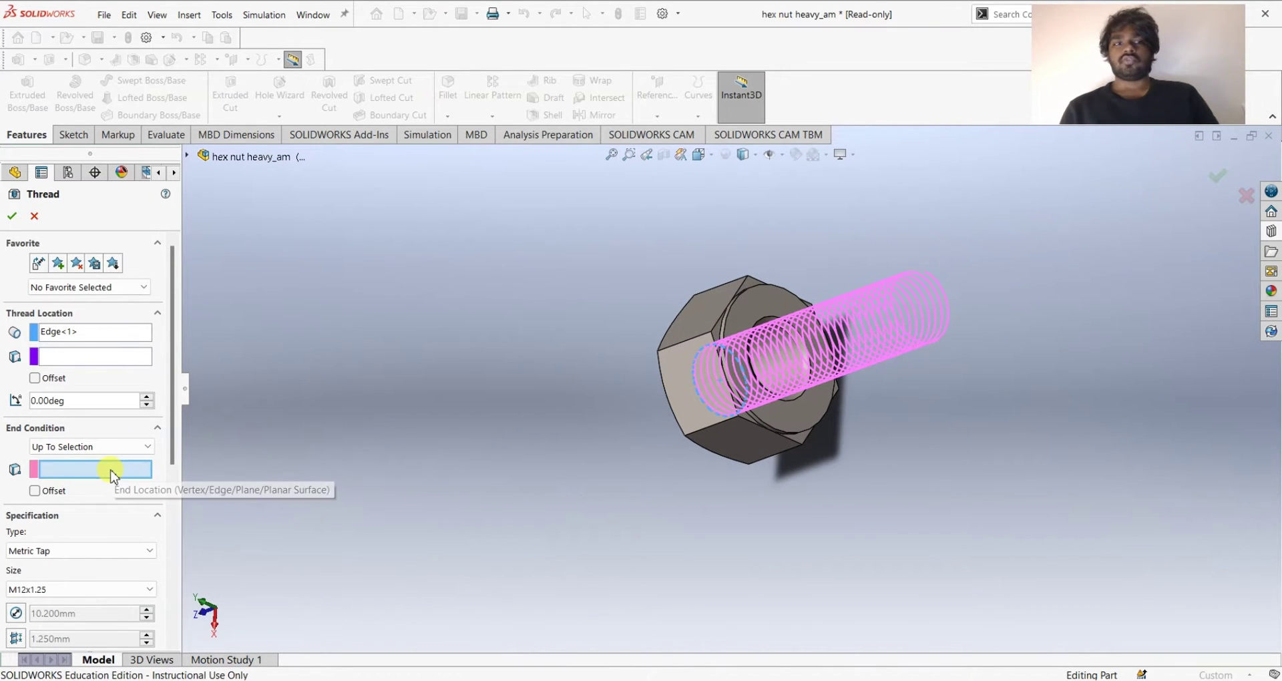
pyautogui.scroll(-5, 747, 387)
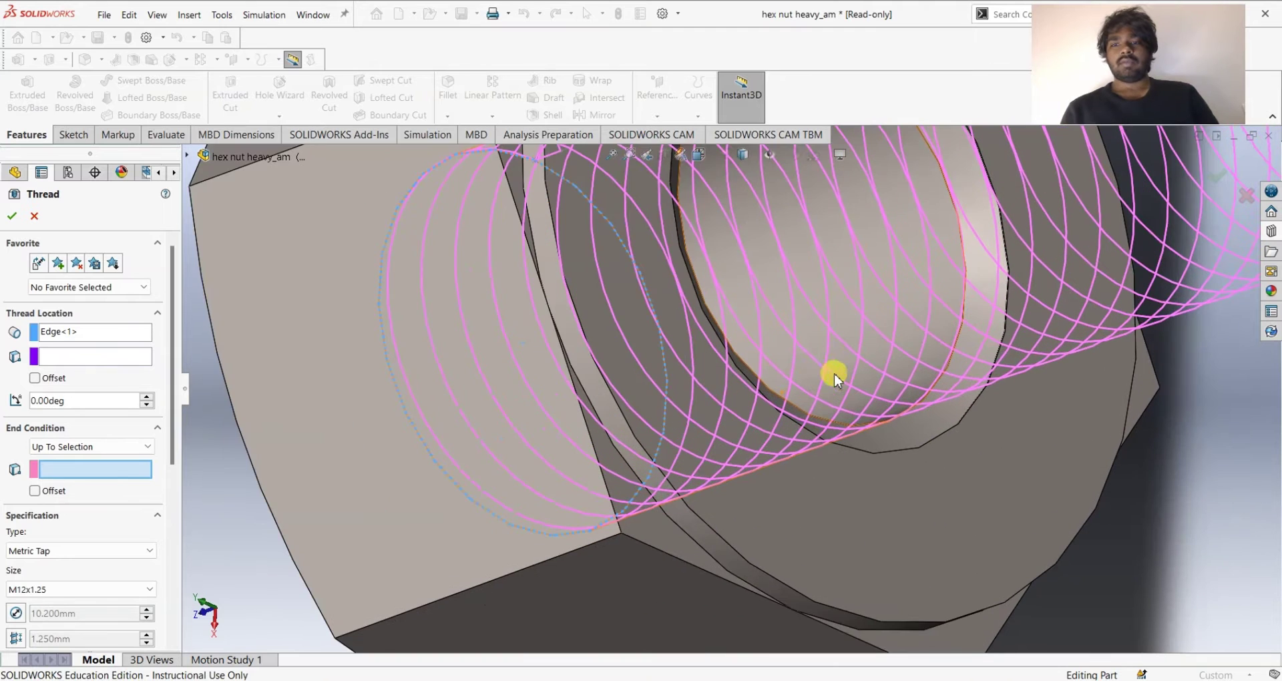
pyautogui.click(963, 322)
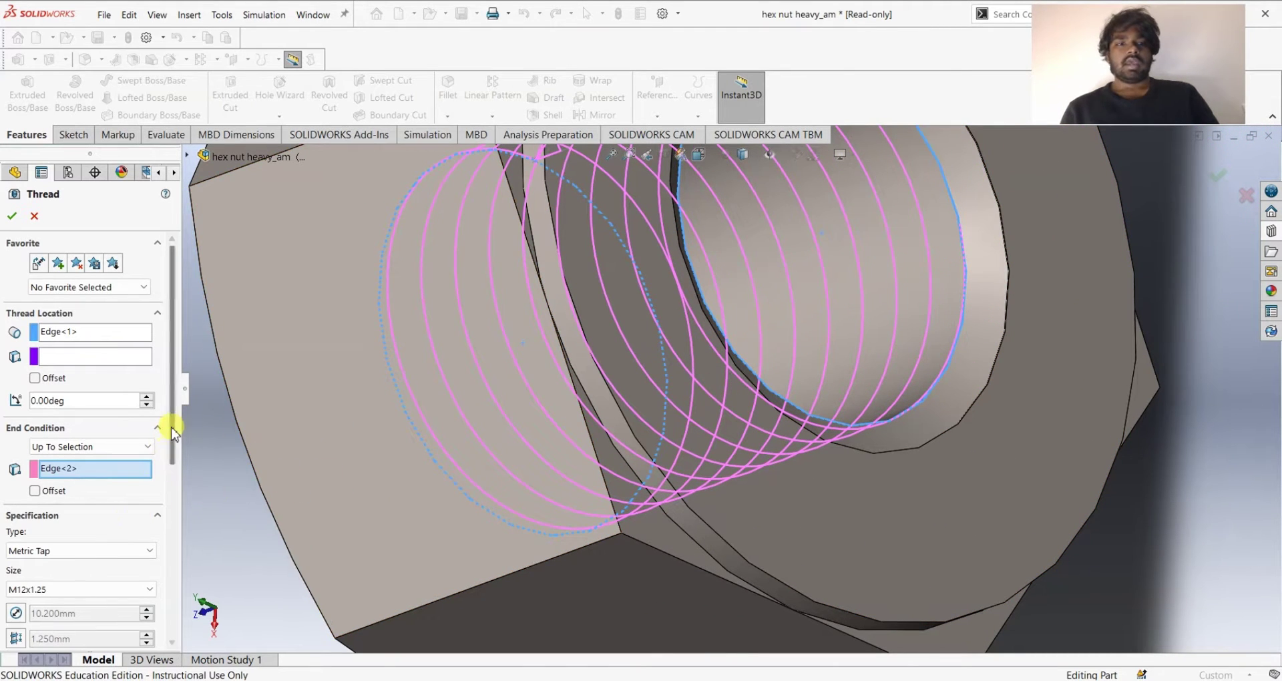
# Create the nut's internal thread as a right-hand Metric Tap cut thread of size M12x1.25
pyautogui.moveTo(172, 422); pyautogui.dragTo(175, 449)
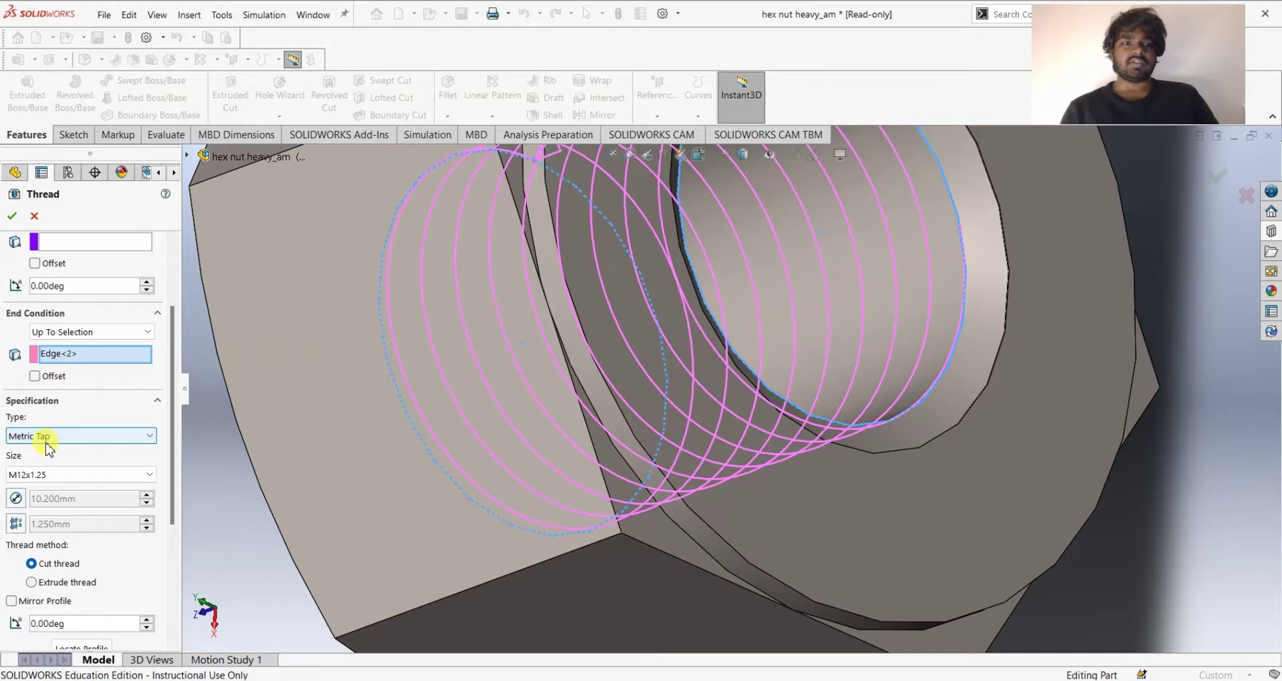
pyautogui.click(39, 477)
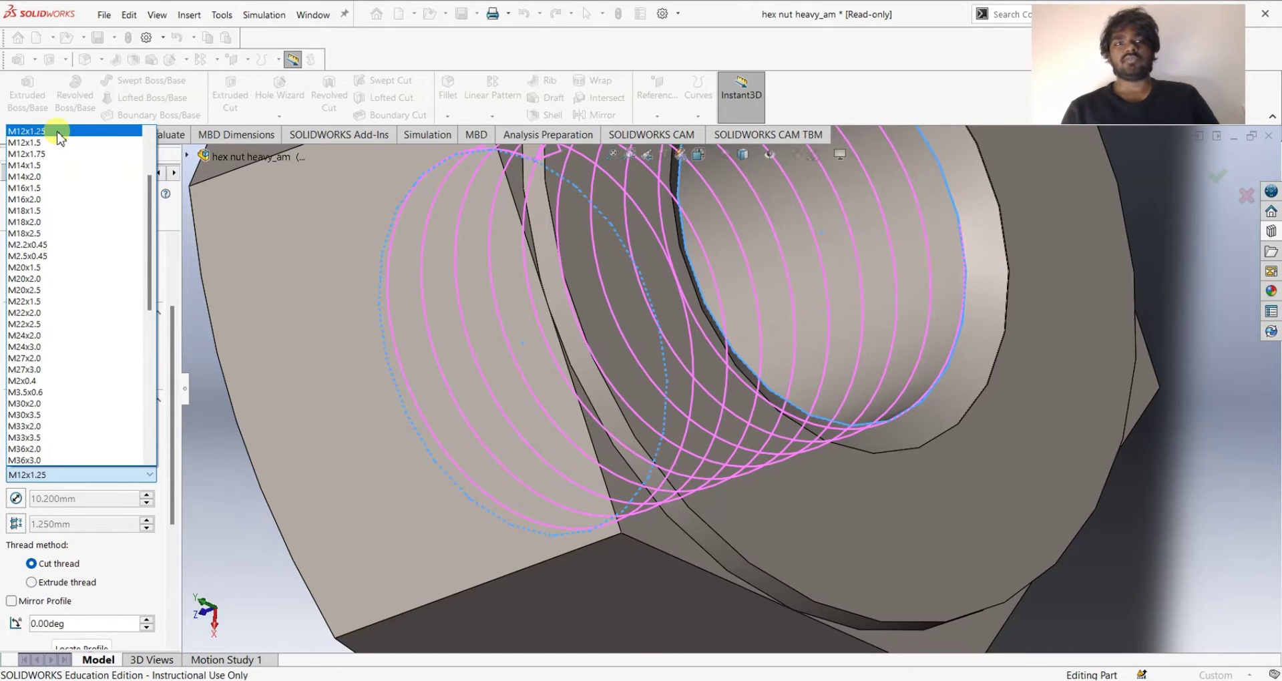
pyautogui.click(58, 132)
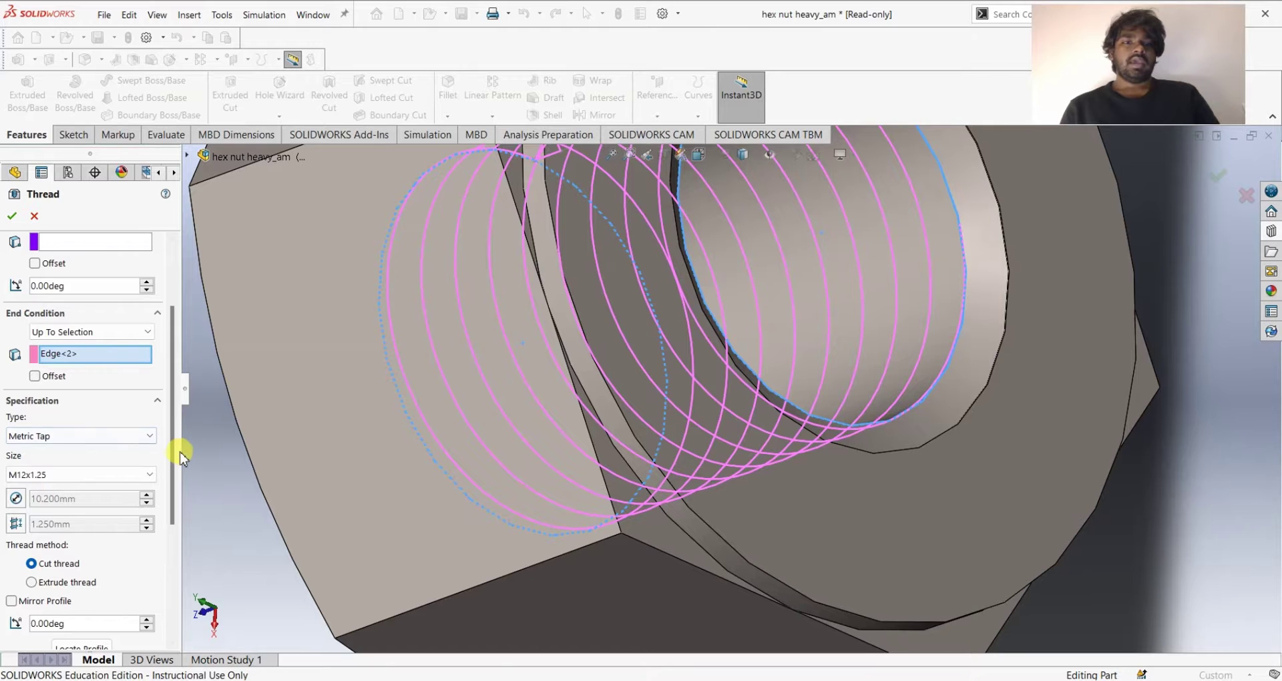
pyautogui.moveTo(172, 452); pyautogui.dragTo(170, 486)
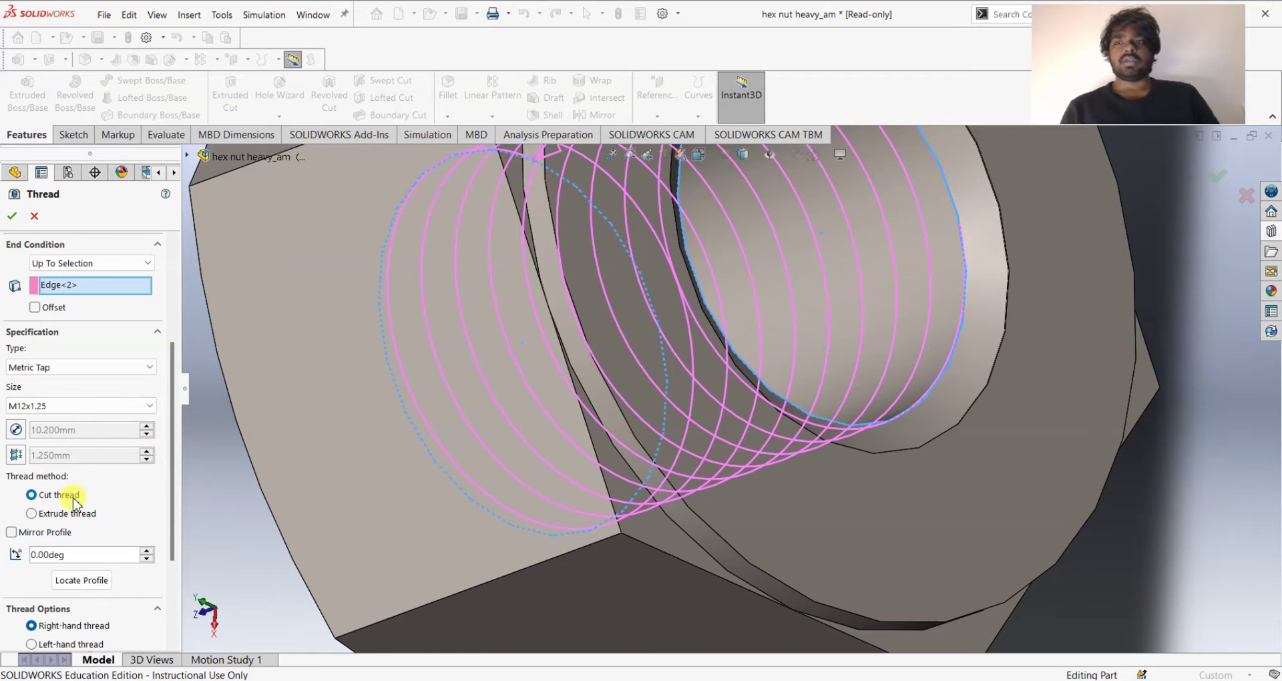
pyautogui.moveTo(174, 395); pyautogui.dragTo(171, 455)
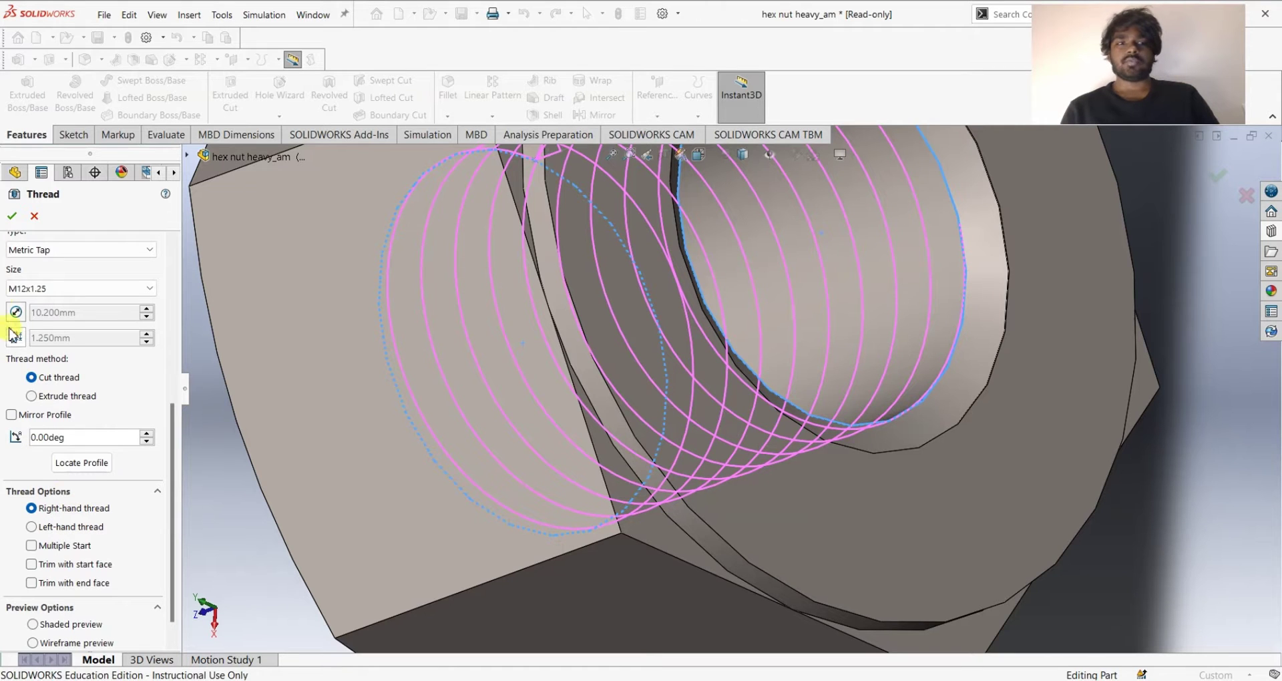
pyautogui.click(13, 218)
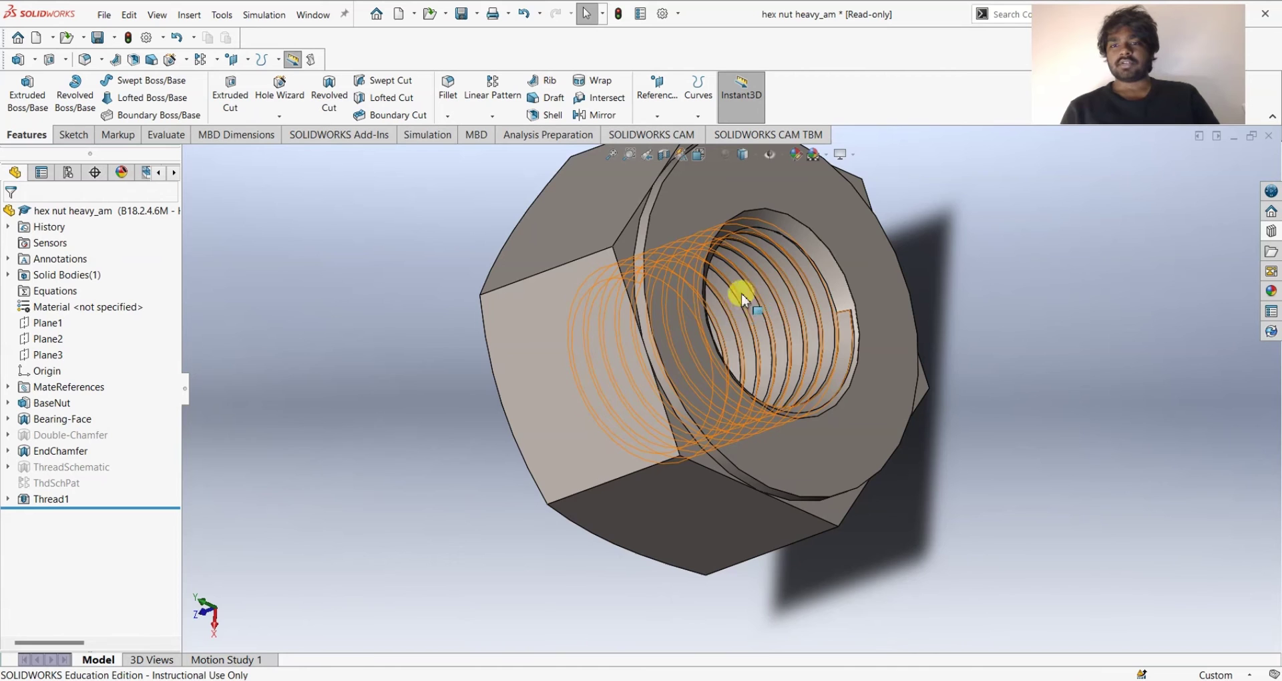
# Inspect the threaded bore from the nut's other side and switch back to the Assem8 assembly window
pyautogui.moveTo(458, 381); pyautogui.dragTo(573, 352, button='middle')
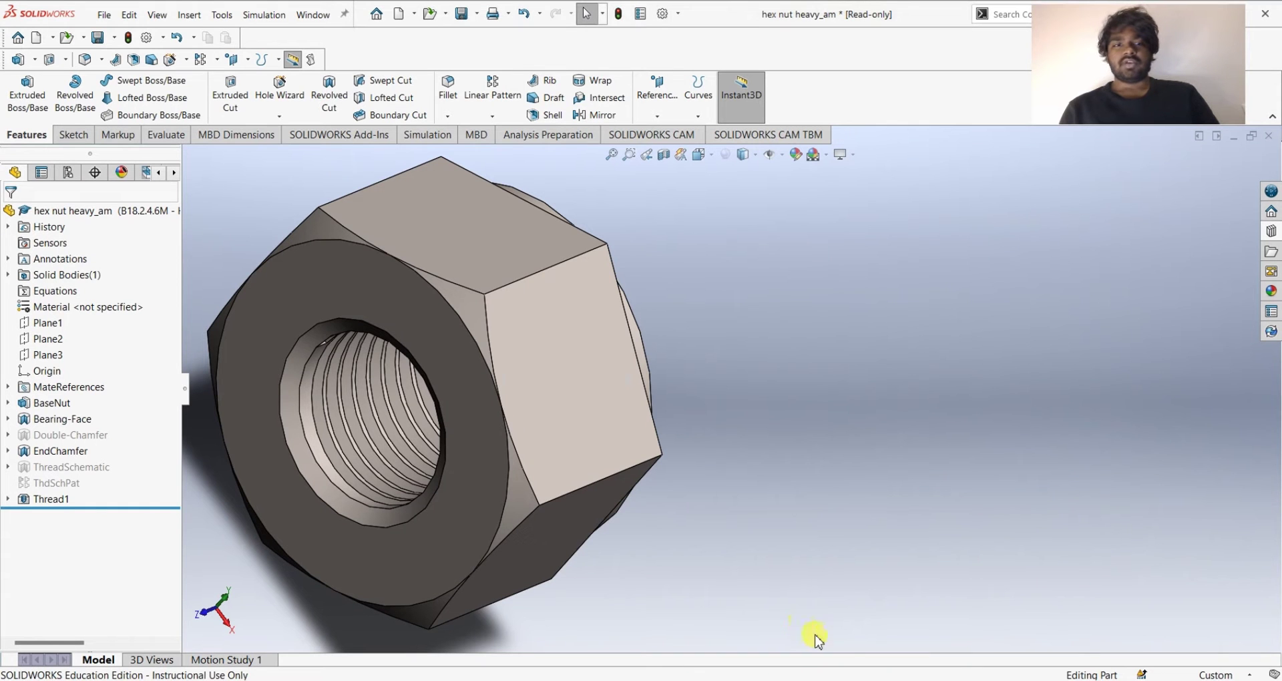
pyautogui.moveTo(850, 676)
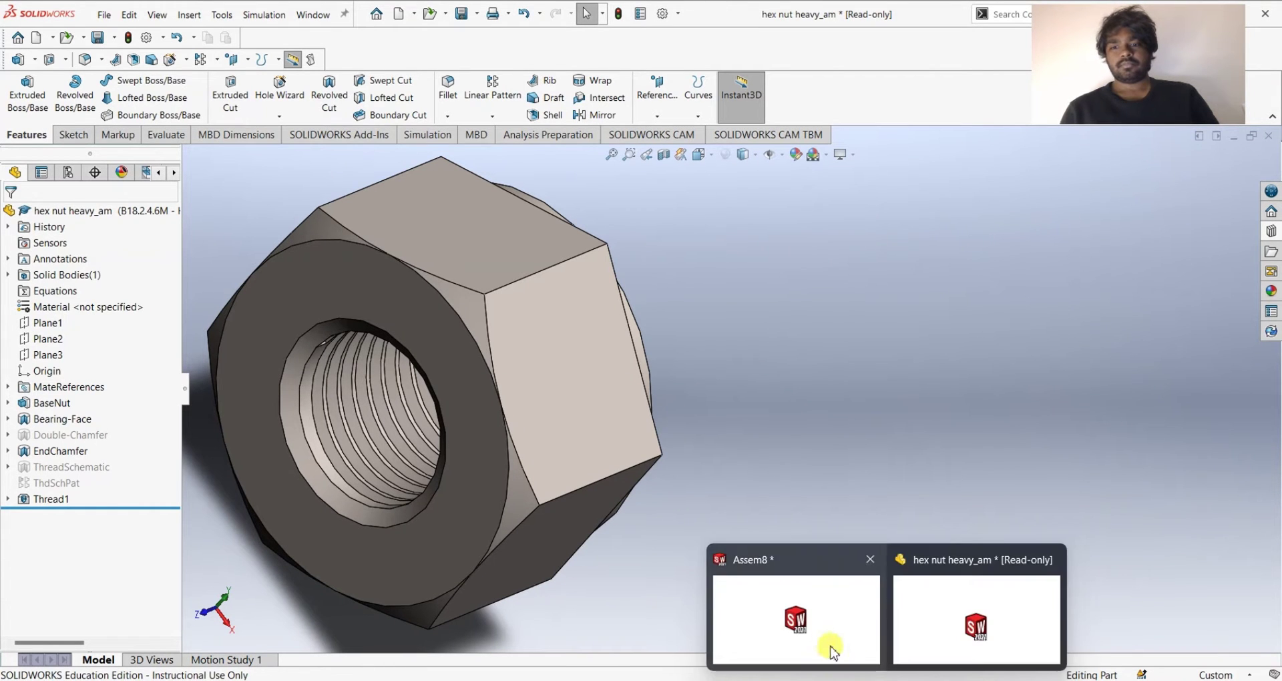
pyautogui.click(798, 620)
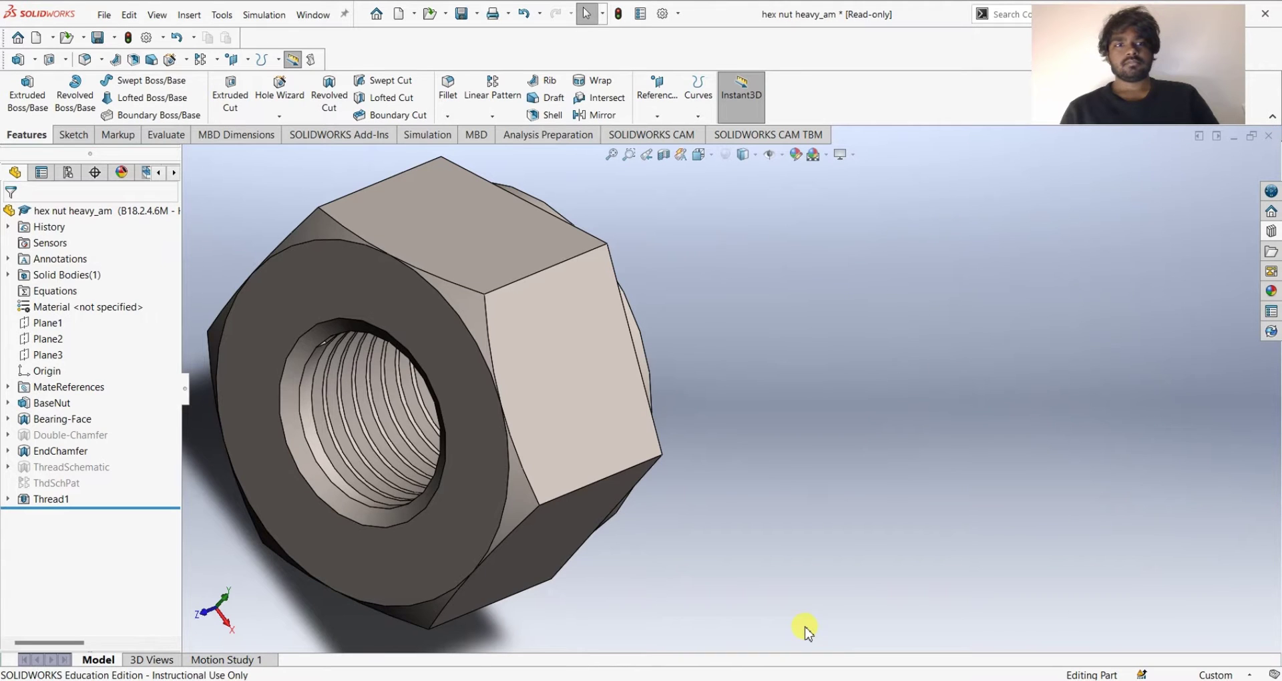
# Return from the threaded nut part to the Assem8 assembly window
pyautogui.moveTo(868, 665)
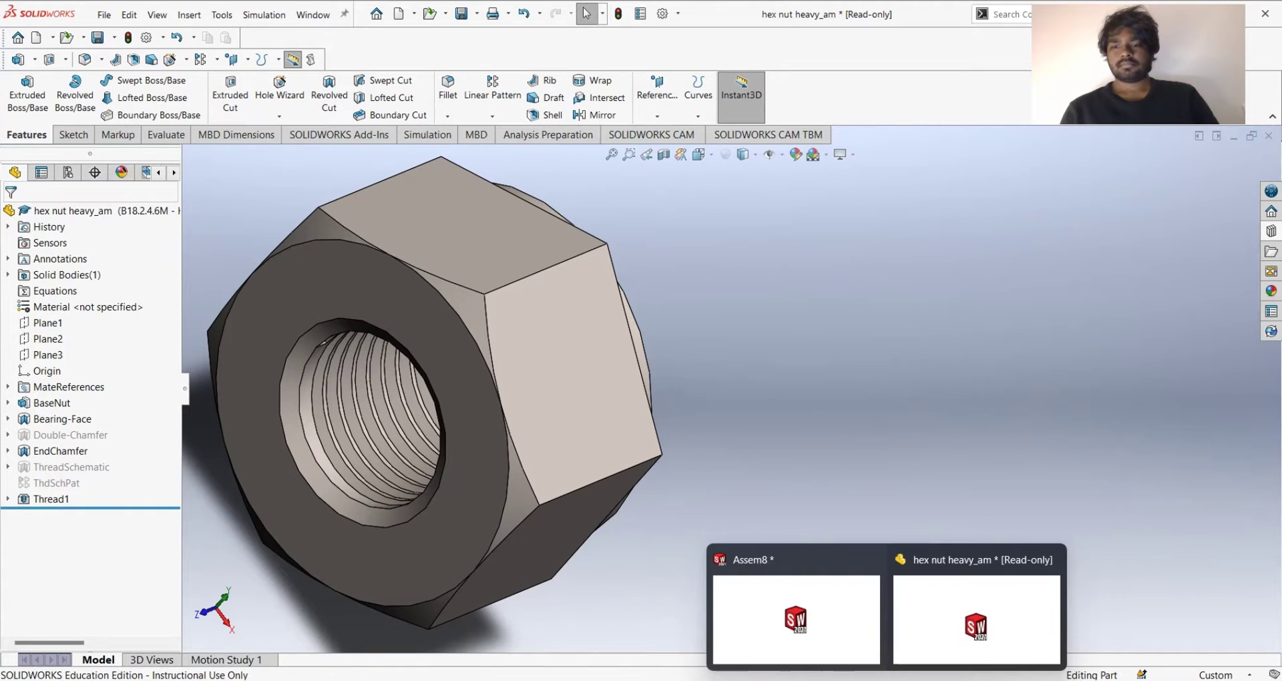
pyautogui.click(807, 610)
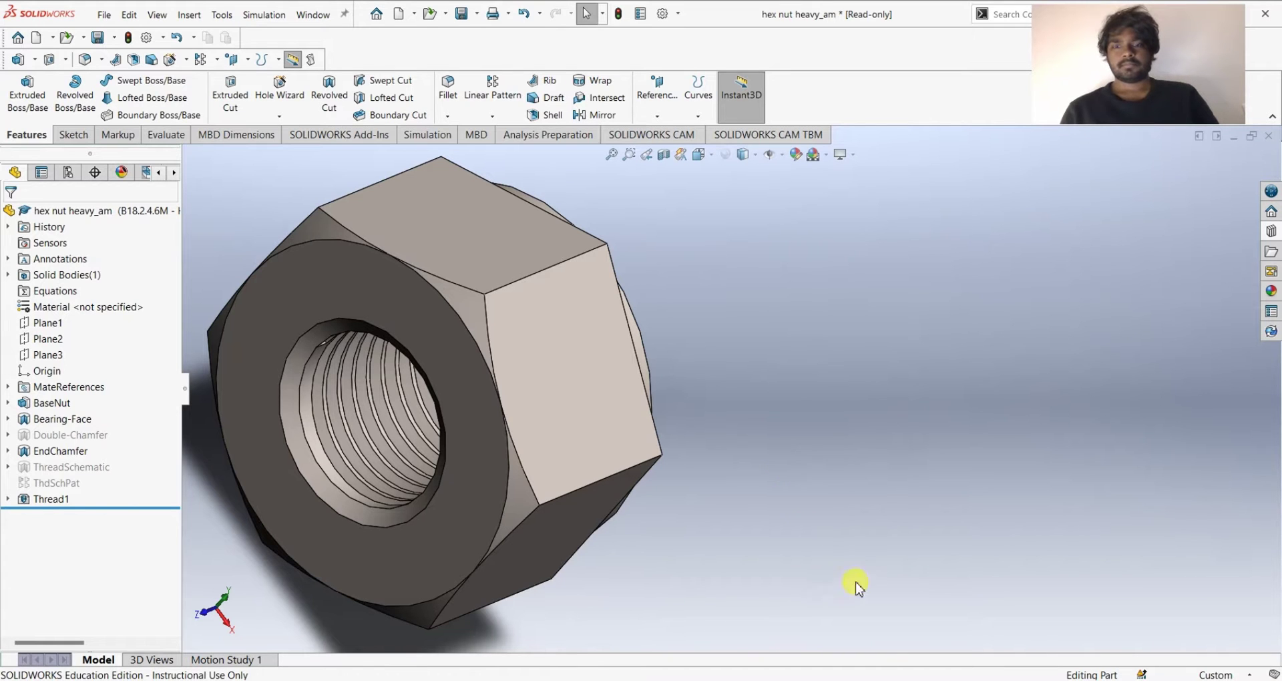
pyautogui.moveTo(895, 674)
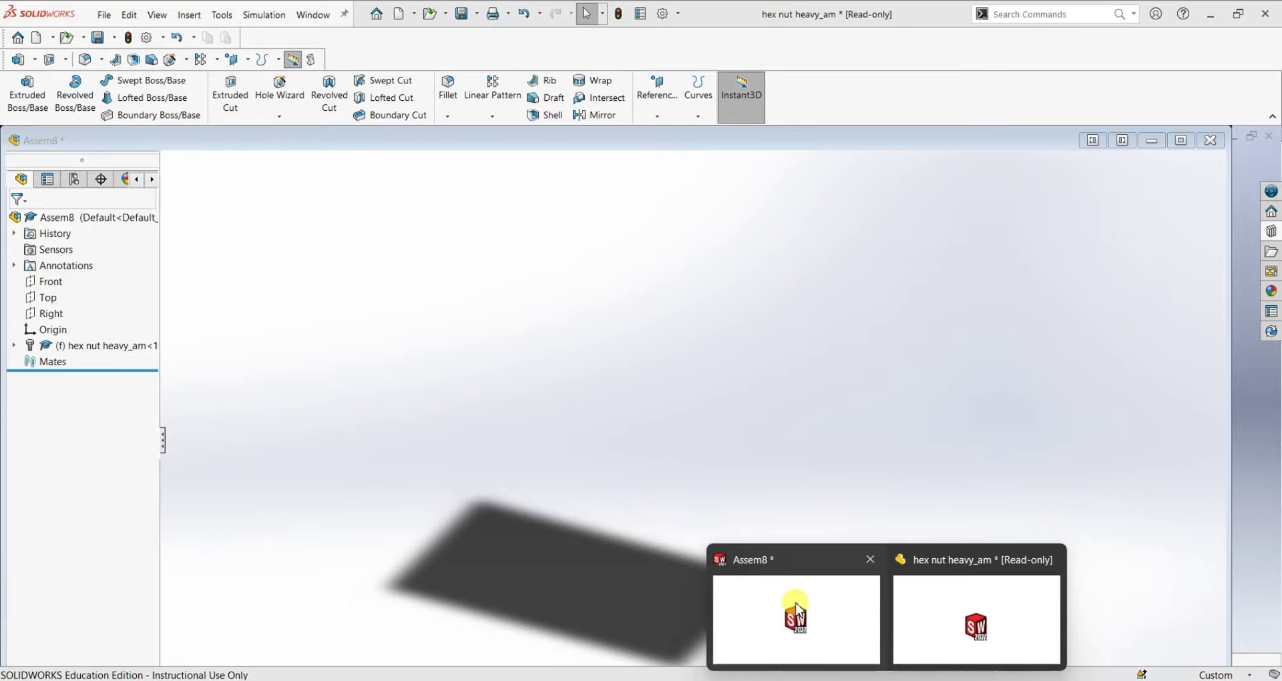
pyautogui.click(796, 604)
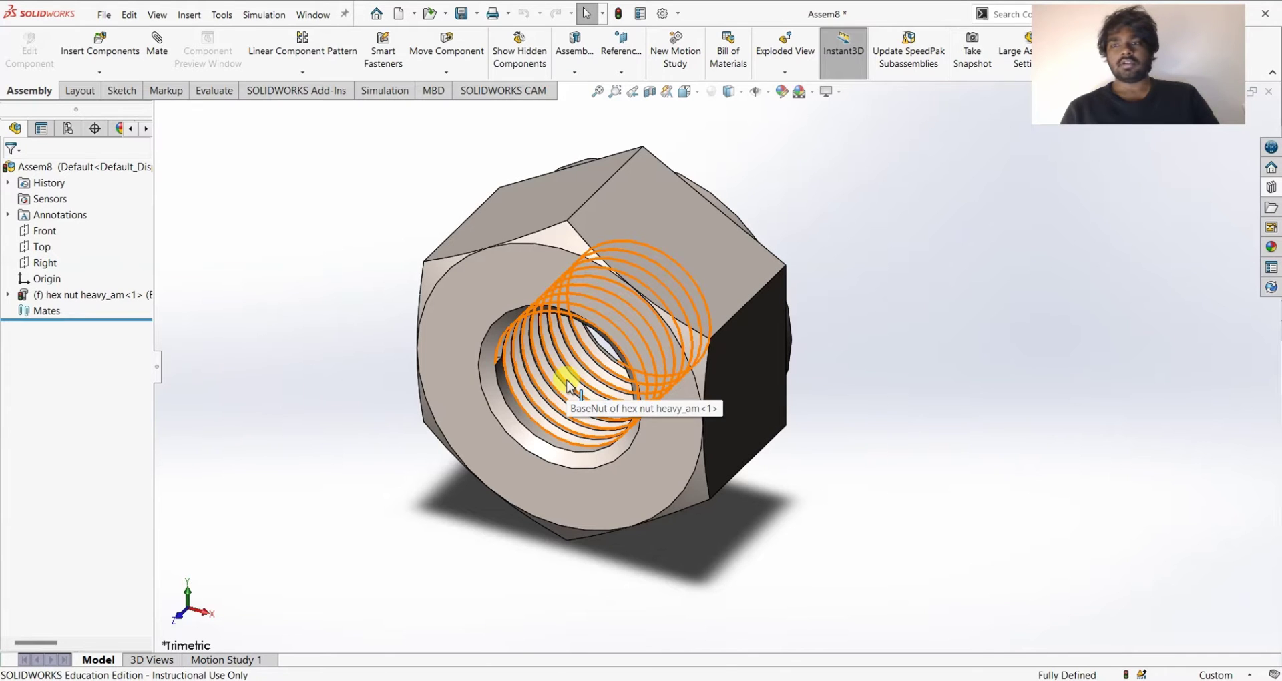
# Insert a Heavy Hex Bolt - ANSI B18.2.3.6M from the Toolbox's ANSI Metric hex head bolts into the assembly beside the nut
pyautogui.click(1273, 188)
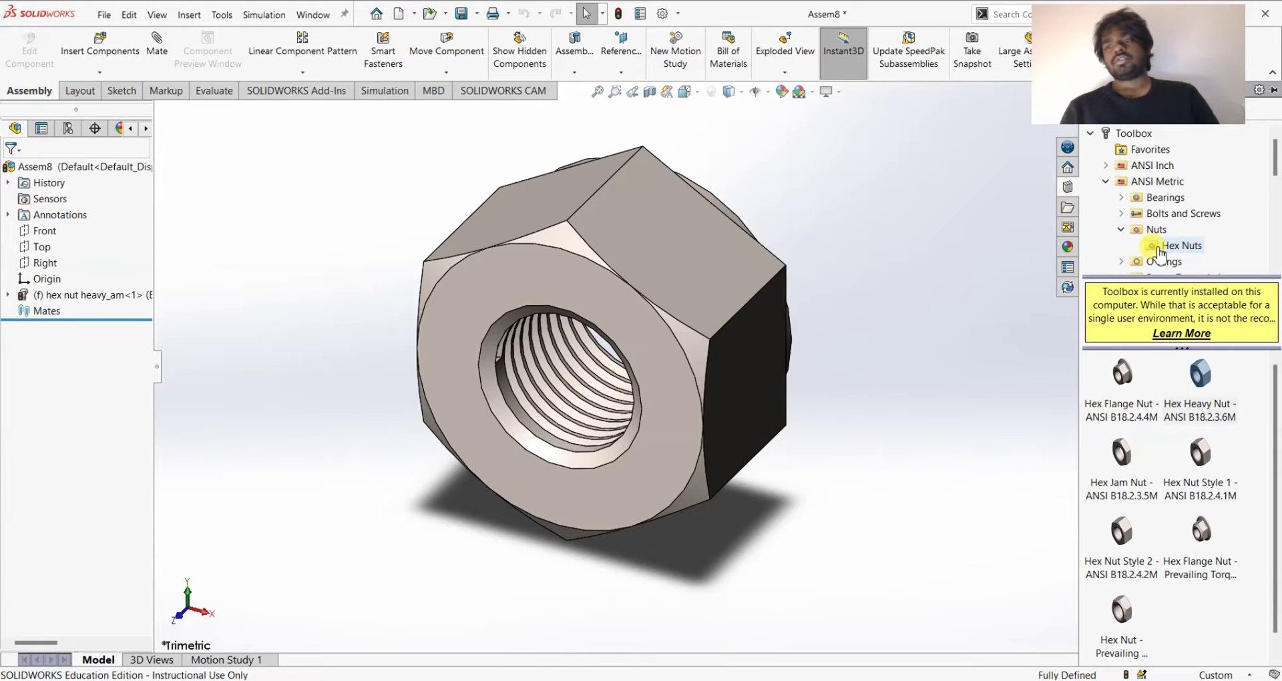
pyautogui.click(1166, 219)
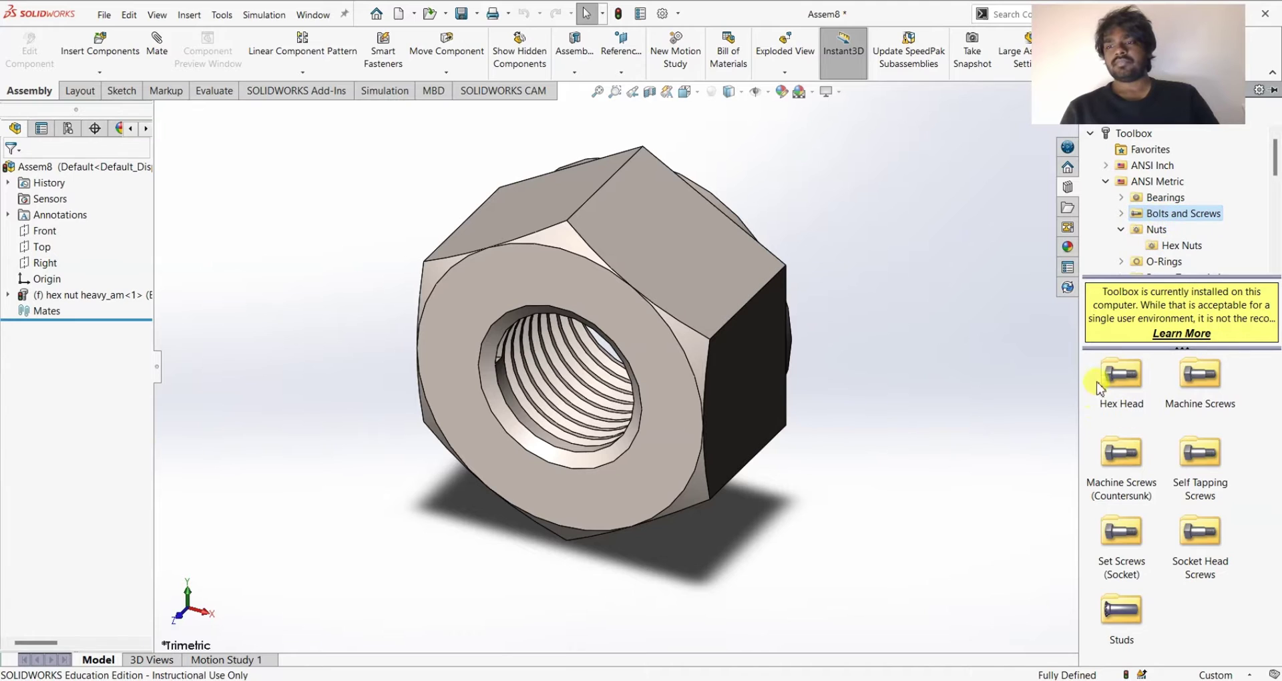
pyautogui.click(1129, 382)
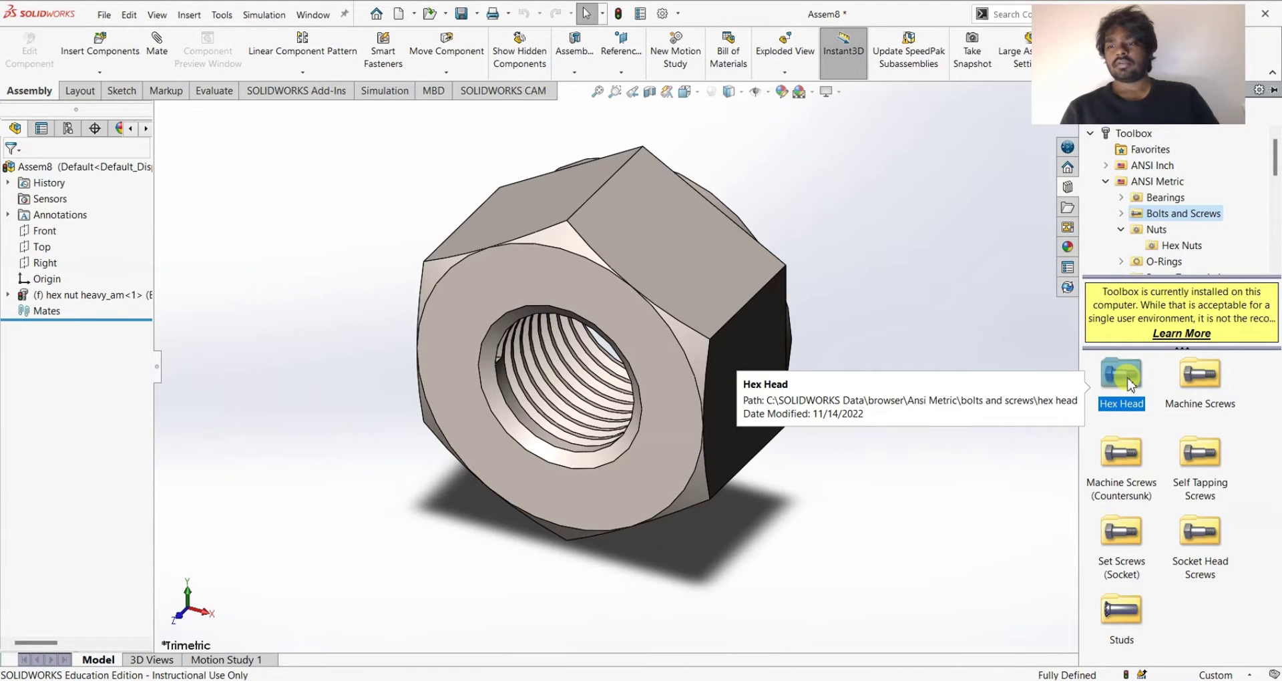
pyautogui.doubleClick(1129, 382)
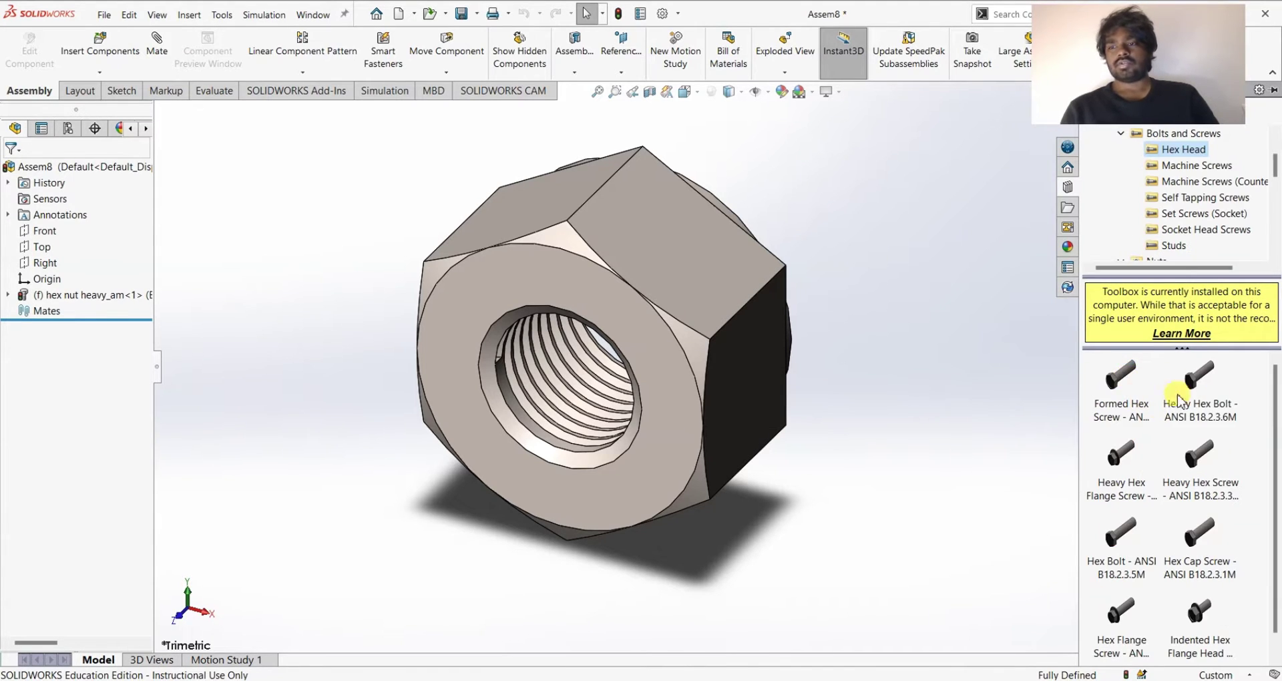
pyautogui.moveTo(1208, 384); pyautogui.dragTo(399, 382)
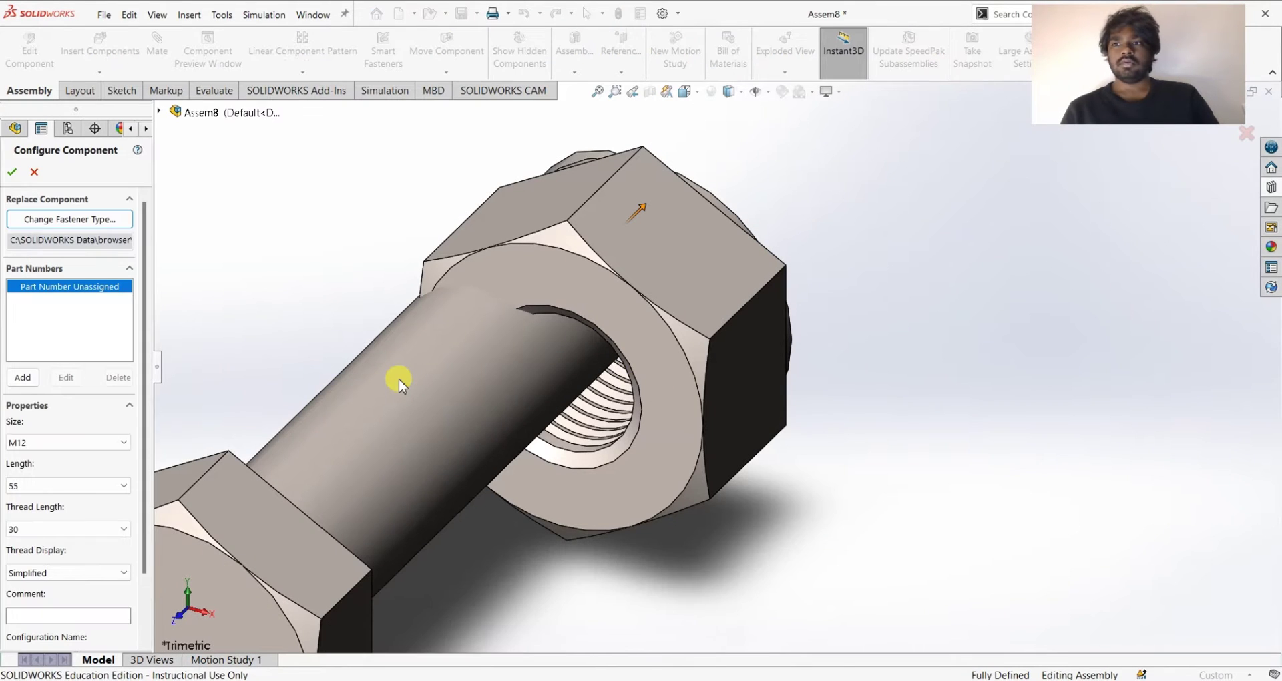
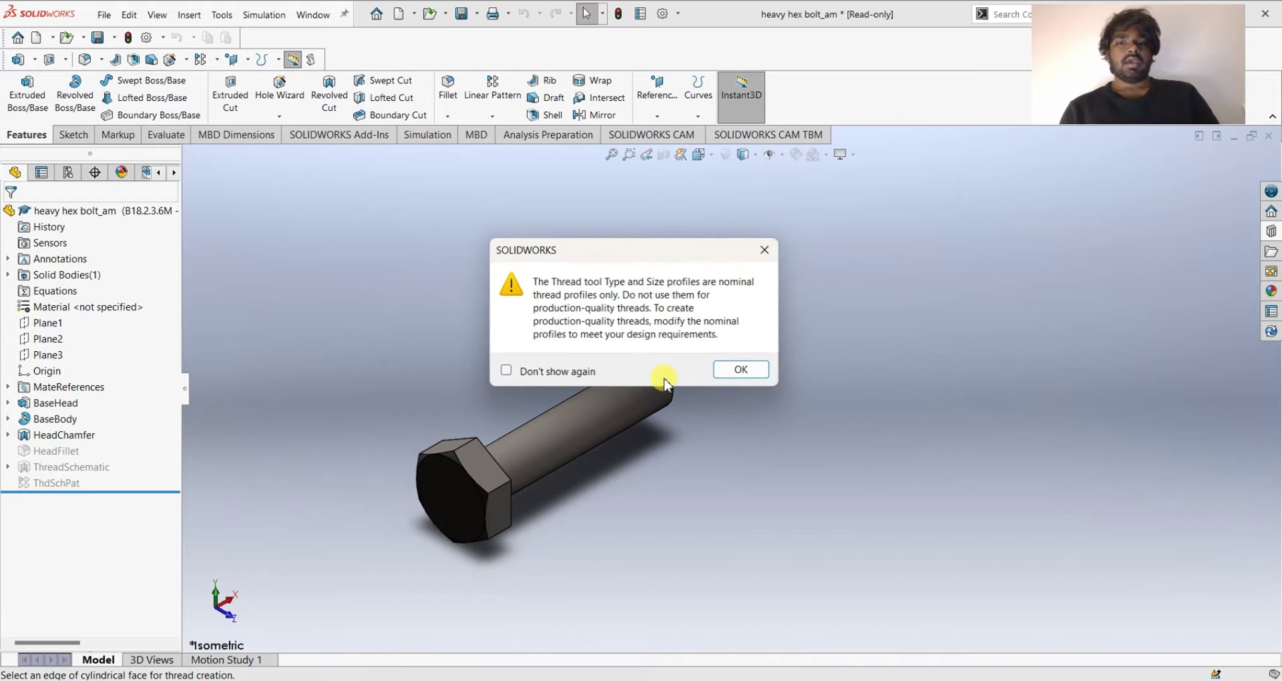
# Dismiss the thread profile notice and locate the bolt's thread on the circular edge at the free end of its shank
pyautogui.click(733, 377)
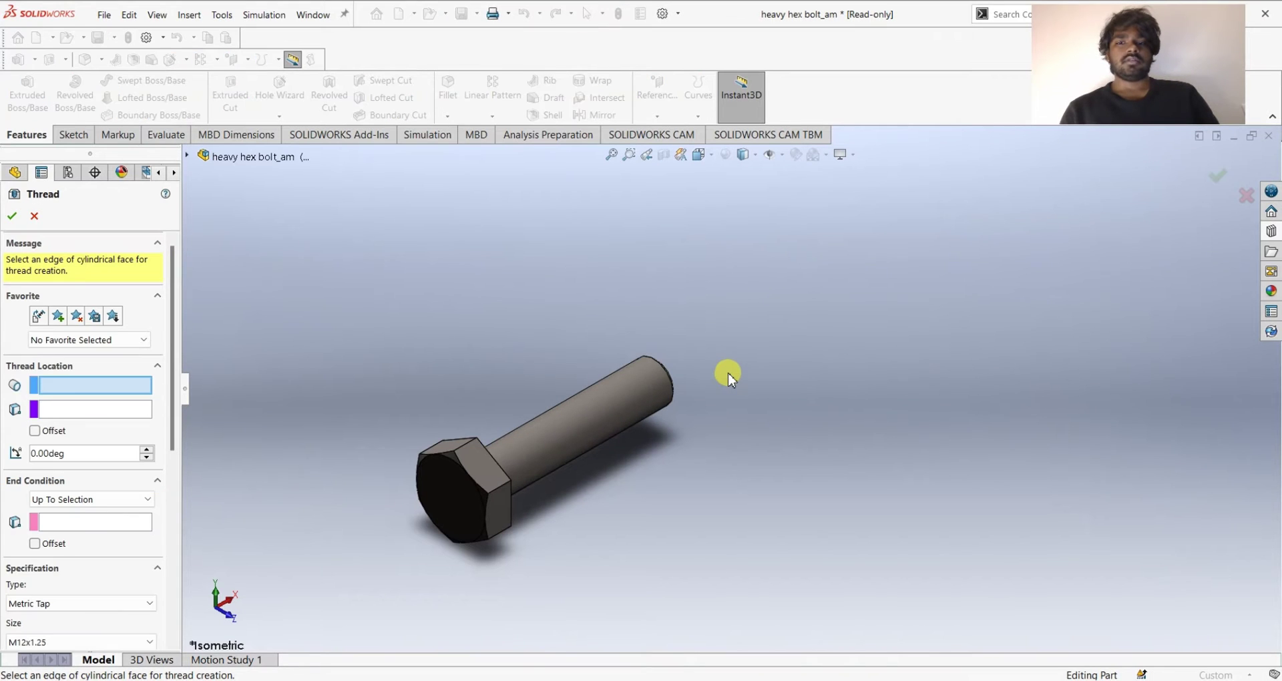
pyautogui.moveTo(728, 378); pyautogui.dragTo(690, 387, button='middle')
pyautogui.scroll(-5, 688, 385)
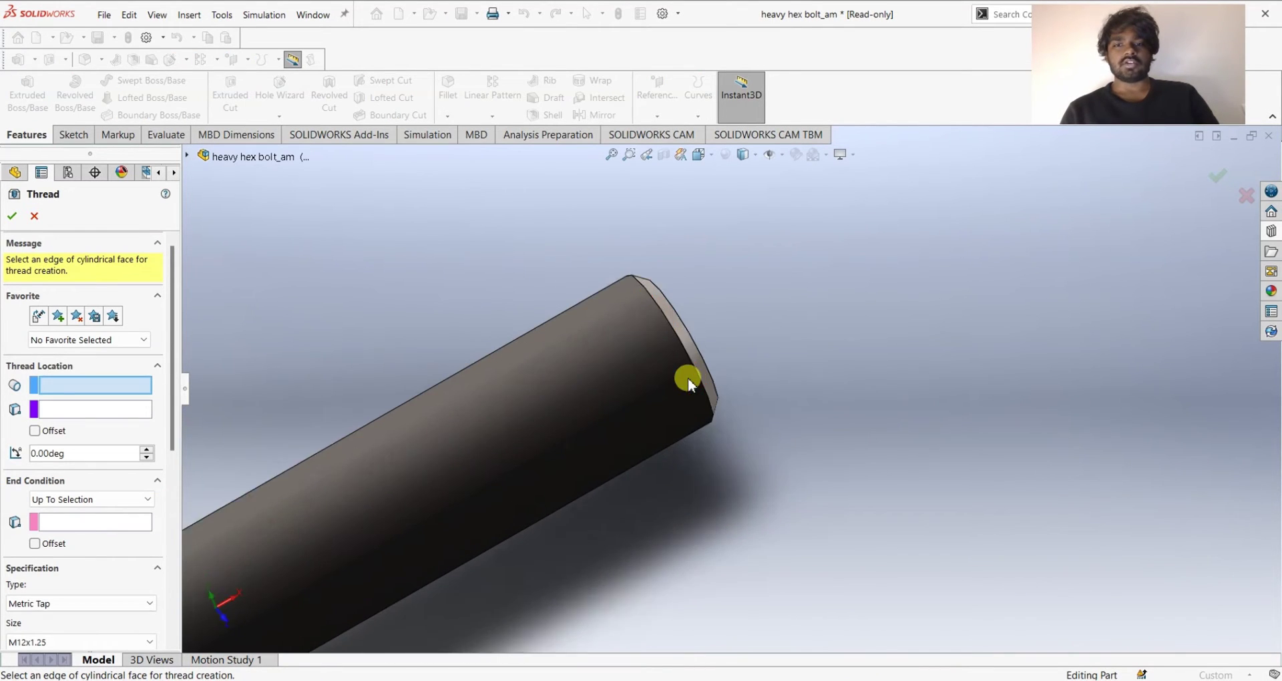
pyautogui.click(696, 353)
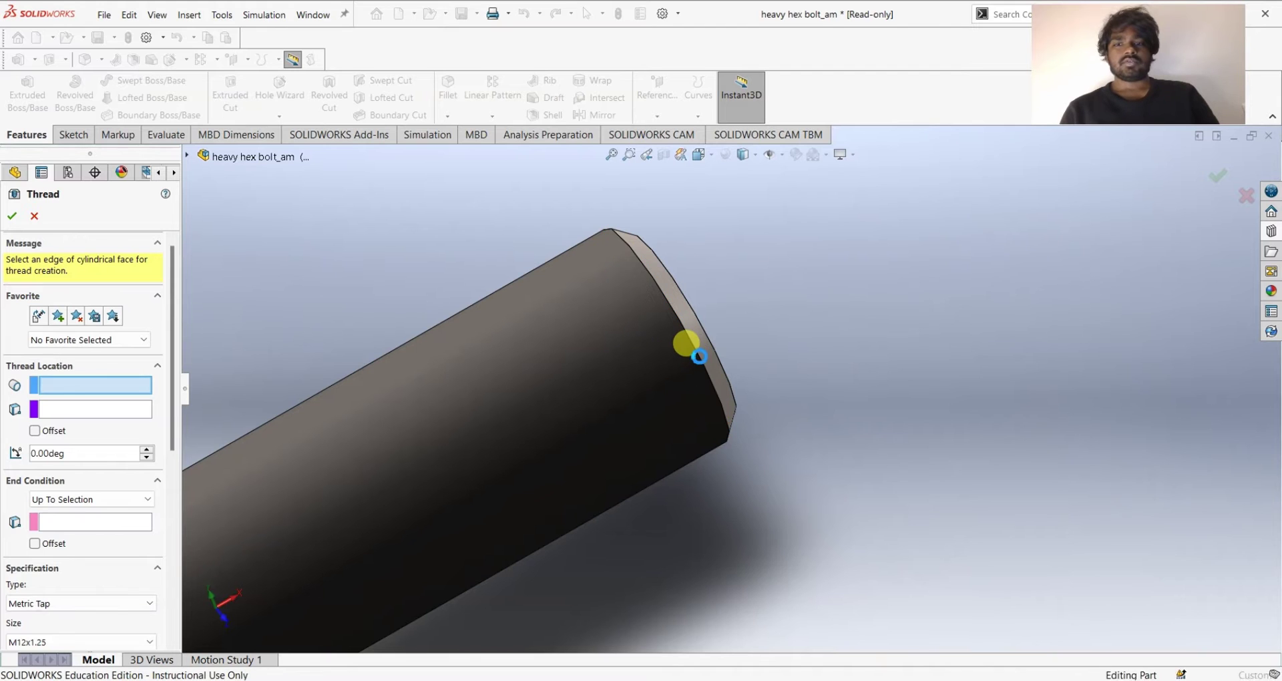
pyautogui.click(734, 399)
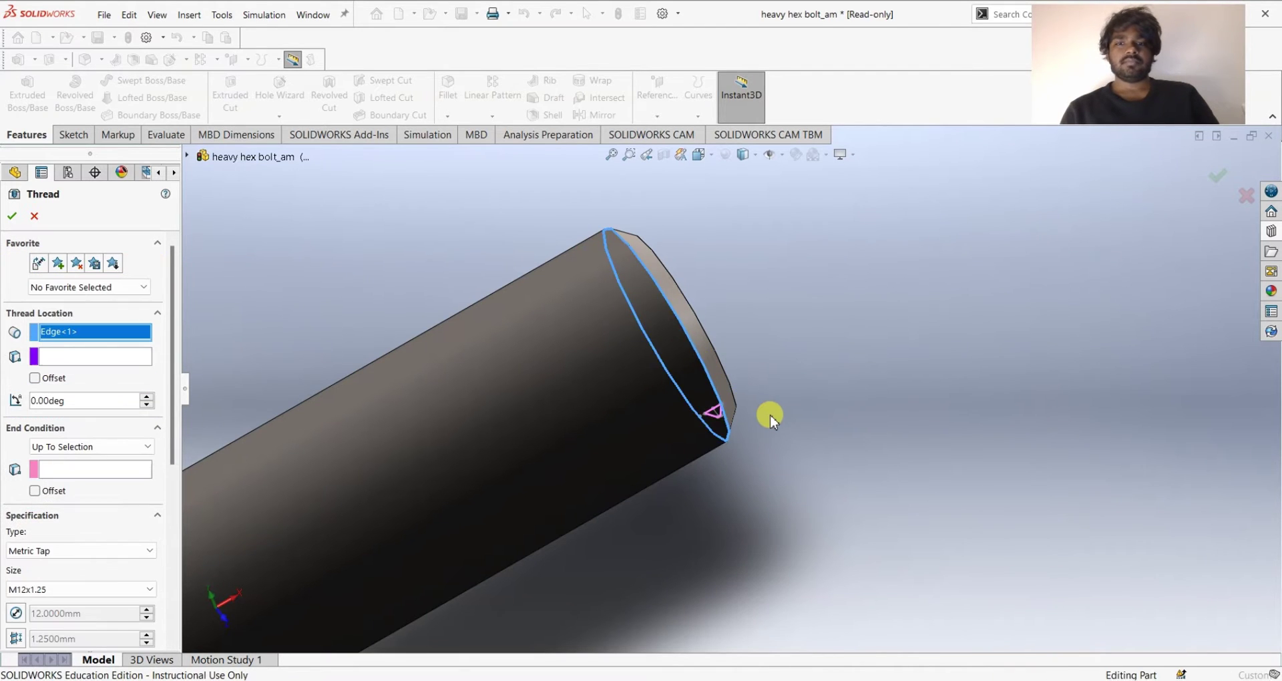
pyautogui.scroll(5, 771, 415)
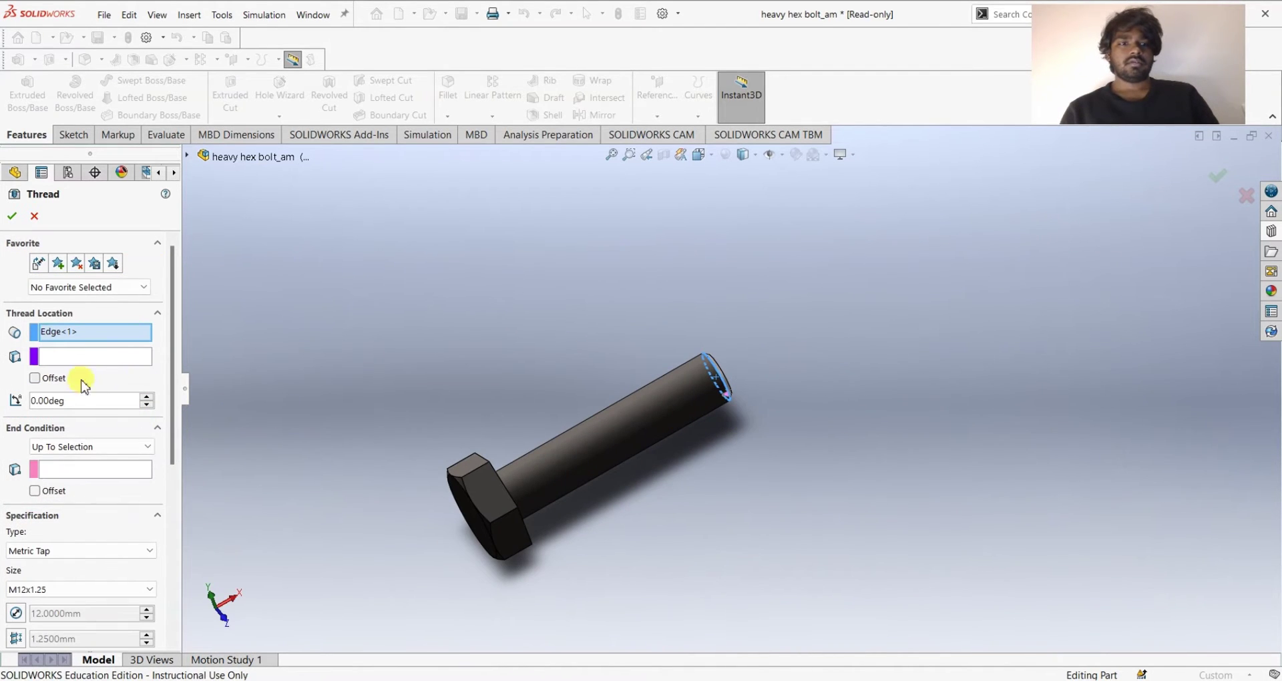
# Create the bolt's thread as a right-hand Metric Tap M12x1.25 extruded thread with a Blind depth of 40 mm
pyautogui.click(62, 446)
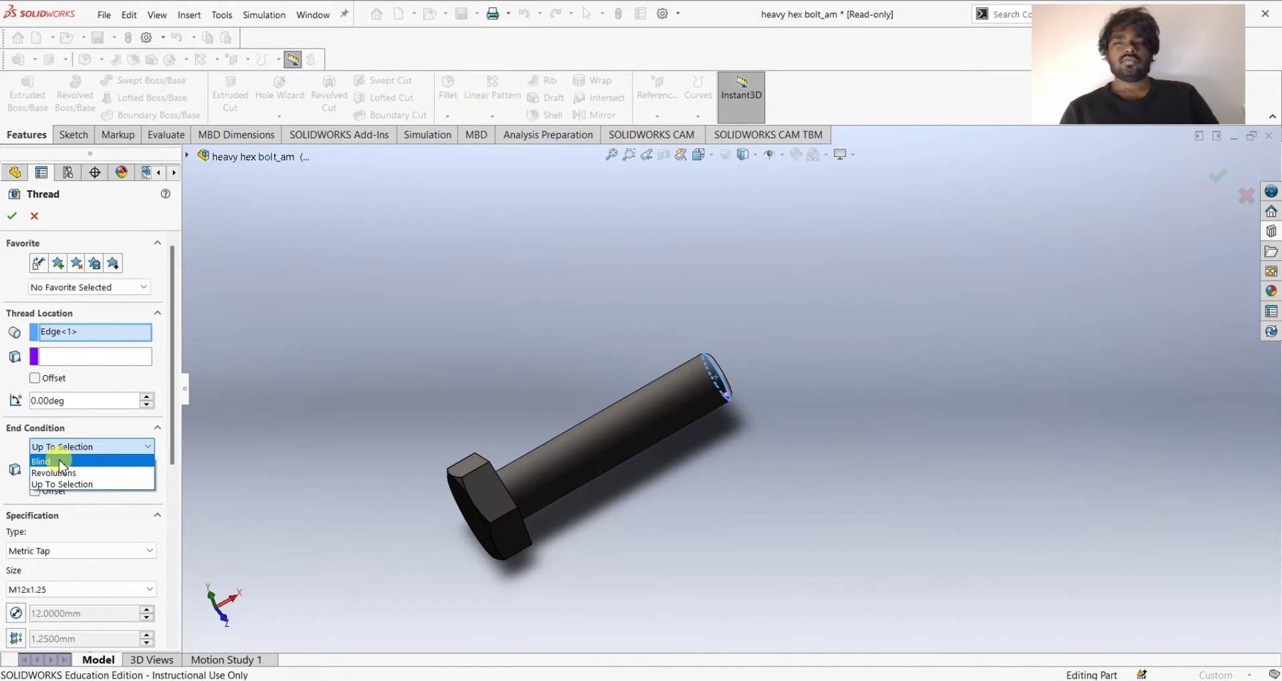
pyautogui.click(62, 462)
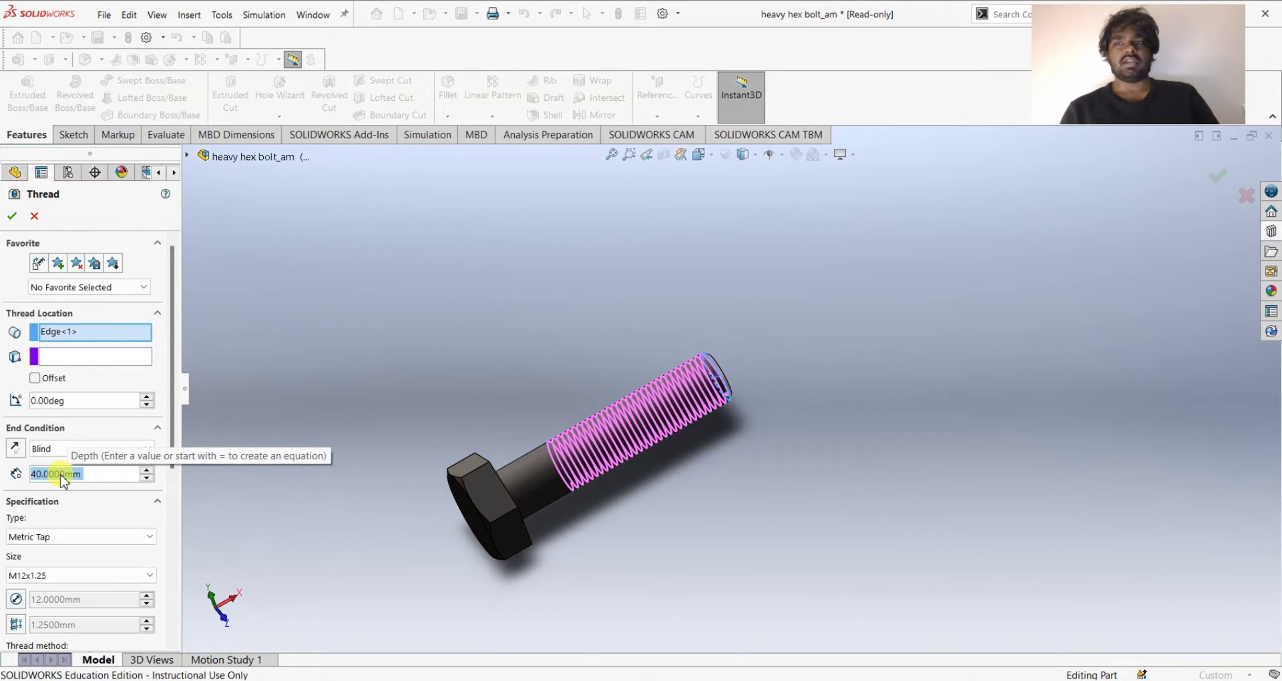
pyautogui.moveTo(171, 435); pyautogui.dragTo(172, 510)
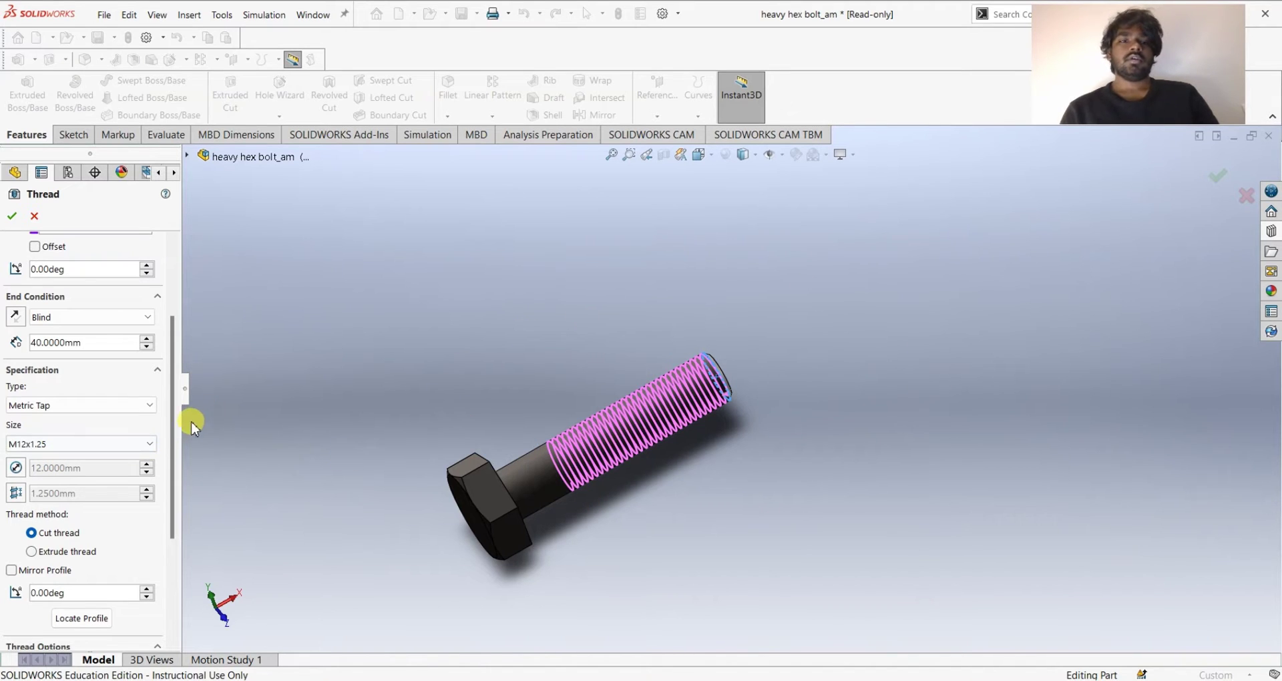
pyautogui.moveTo(172, 433); pyautogui.dragTo(172, 480)
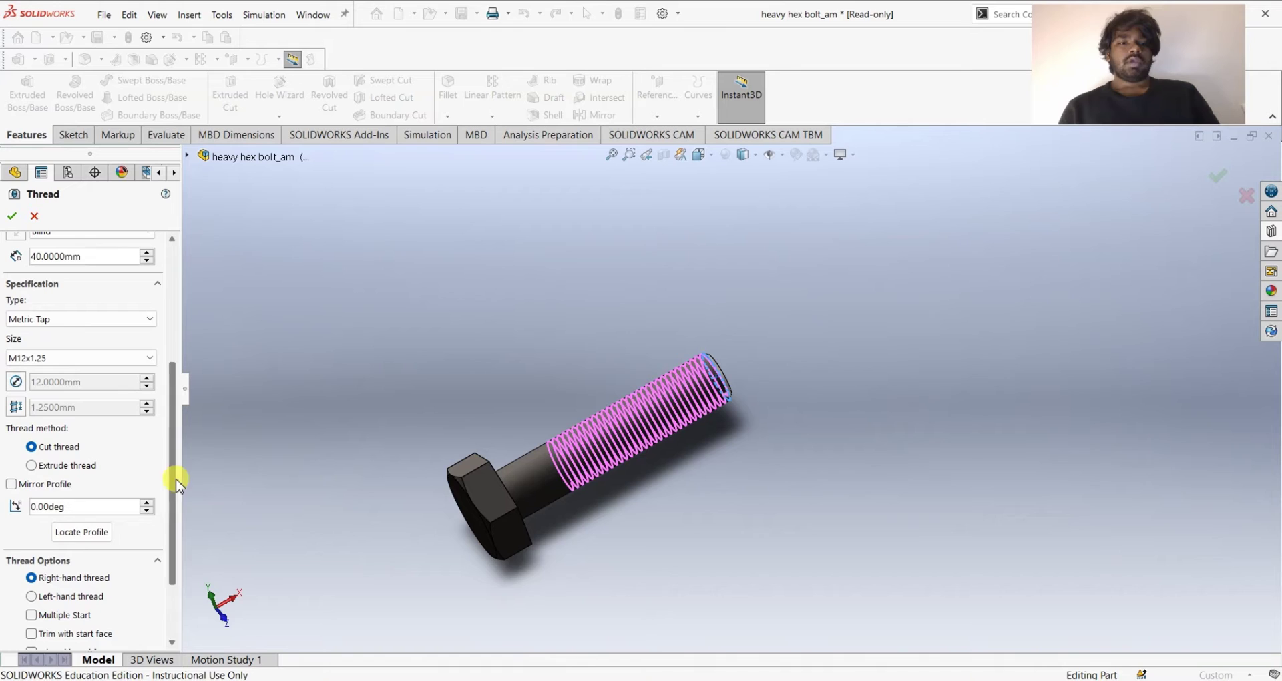
pyautogui.click(32, 466)
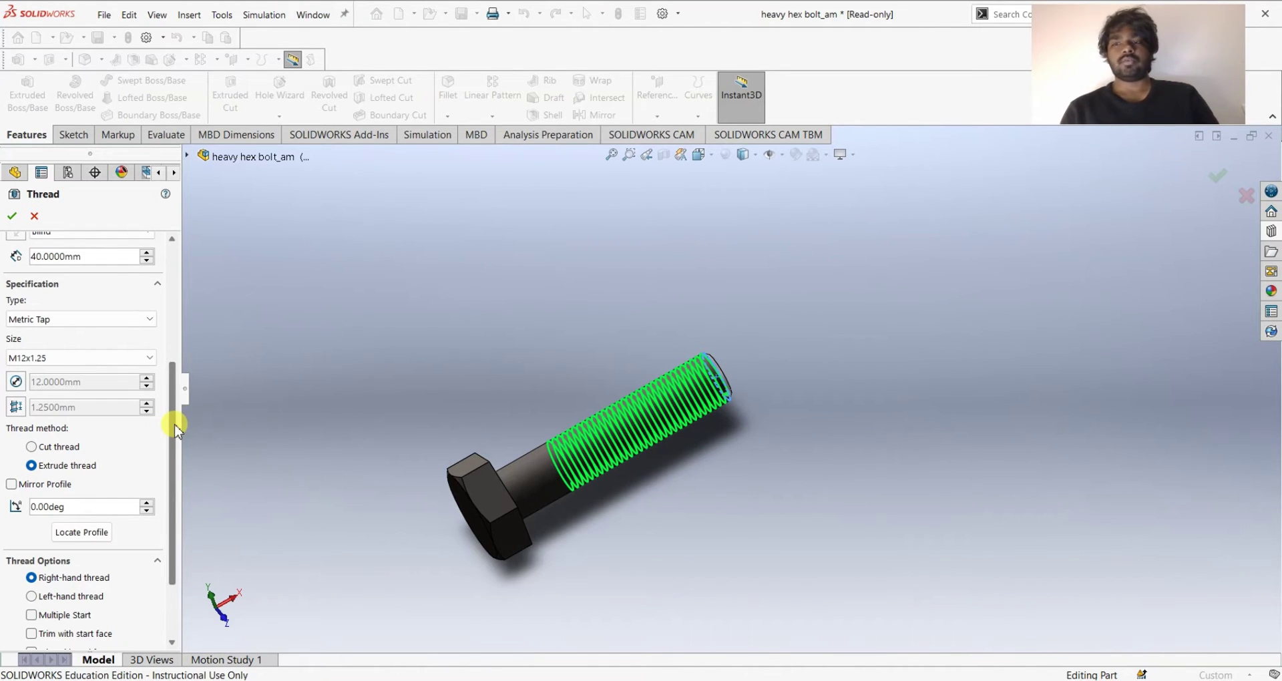
pyautogui.moveTo(175, 427); pyautogui.dragTo(177, 463)
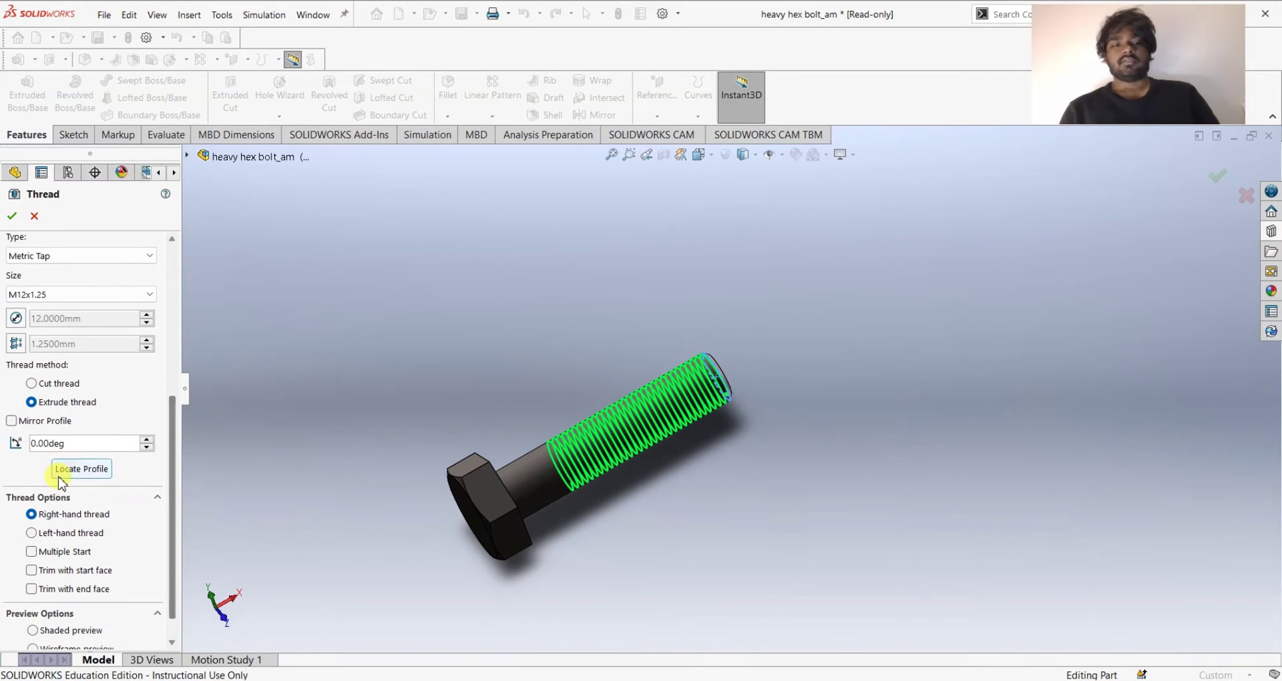
pyautogui.click(23, 218)
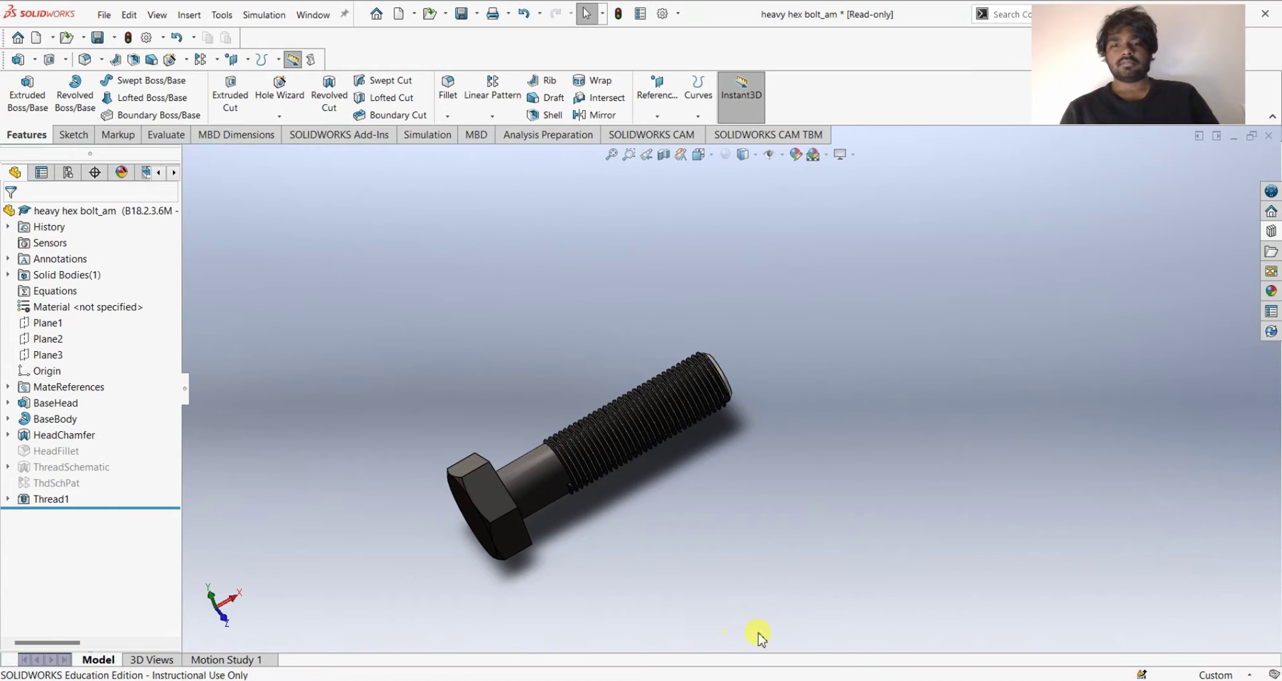
# Switch back to the Assem8 assembly and view the threaded bolt next to the nut
pyautogui.moveTo(696, 608)
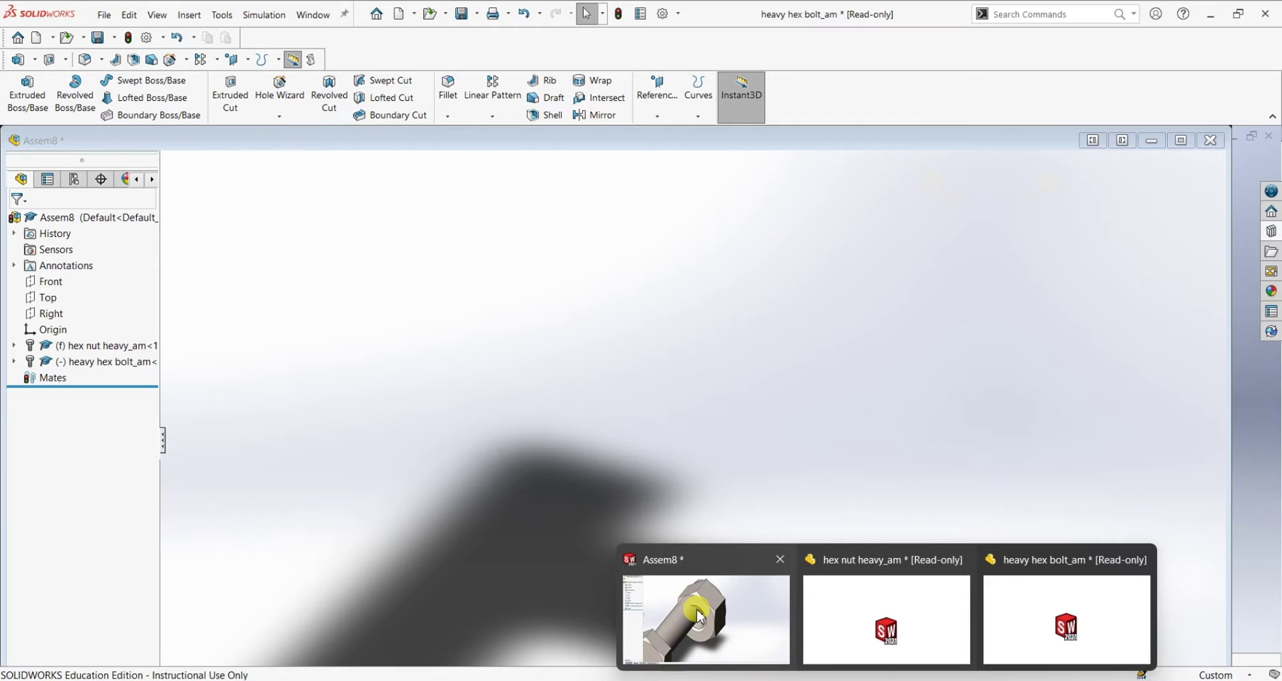
pyautogui.press('Escape')
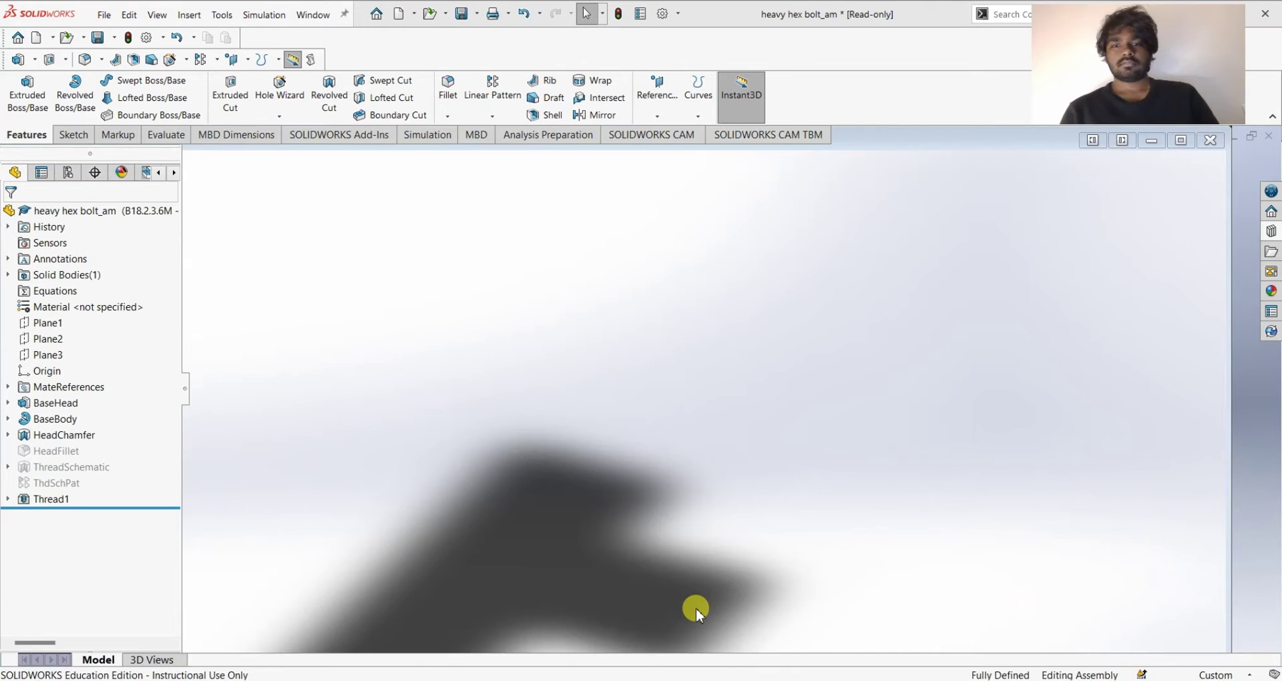
pyautogui.scroll(3, 802, 504)
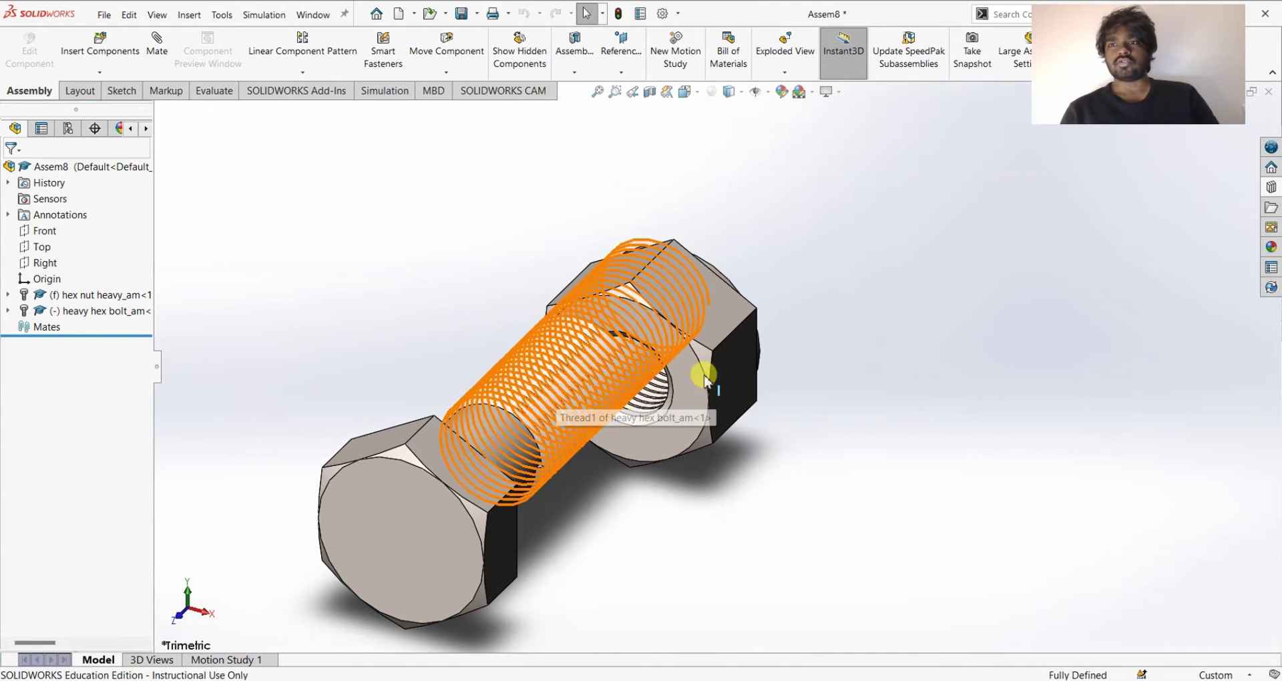
pyautogui.moveTo(739, 252); pyautogui.dragTo(744, 284, button='middle')
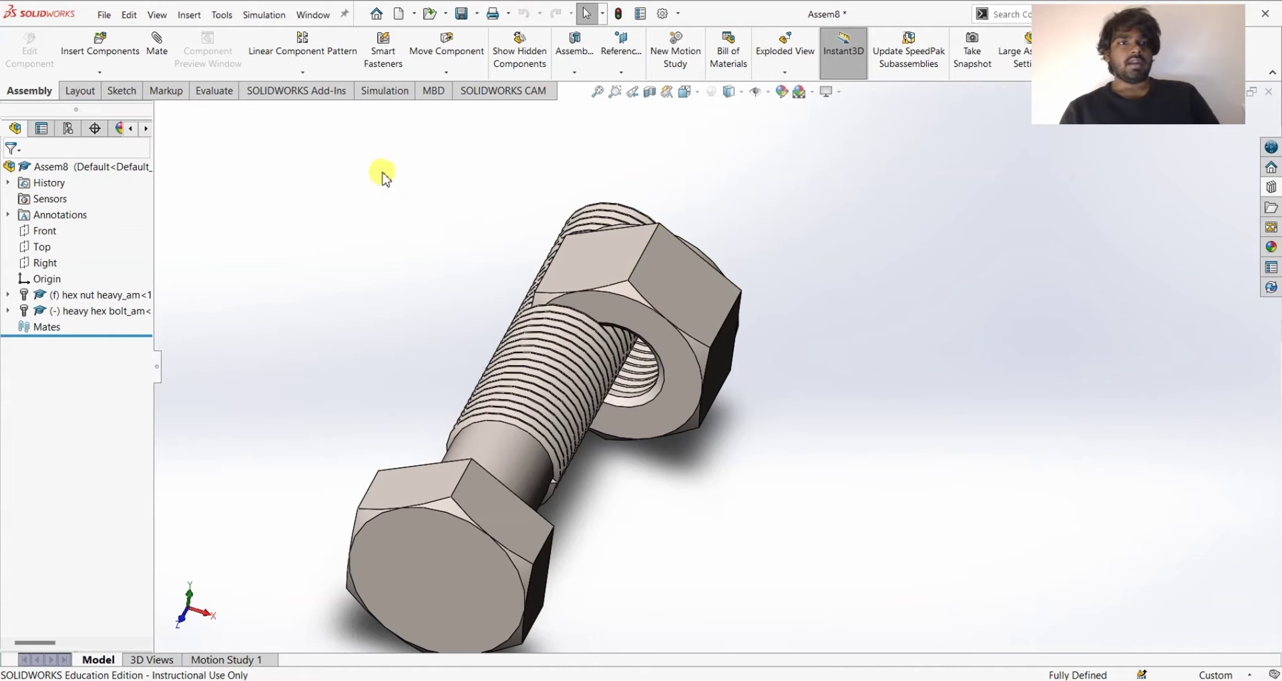
# Start a mechanical Screw mate and select the bolt's cylindrical shank face between the threads as its first entity
pyautogui.click(154, 64)
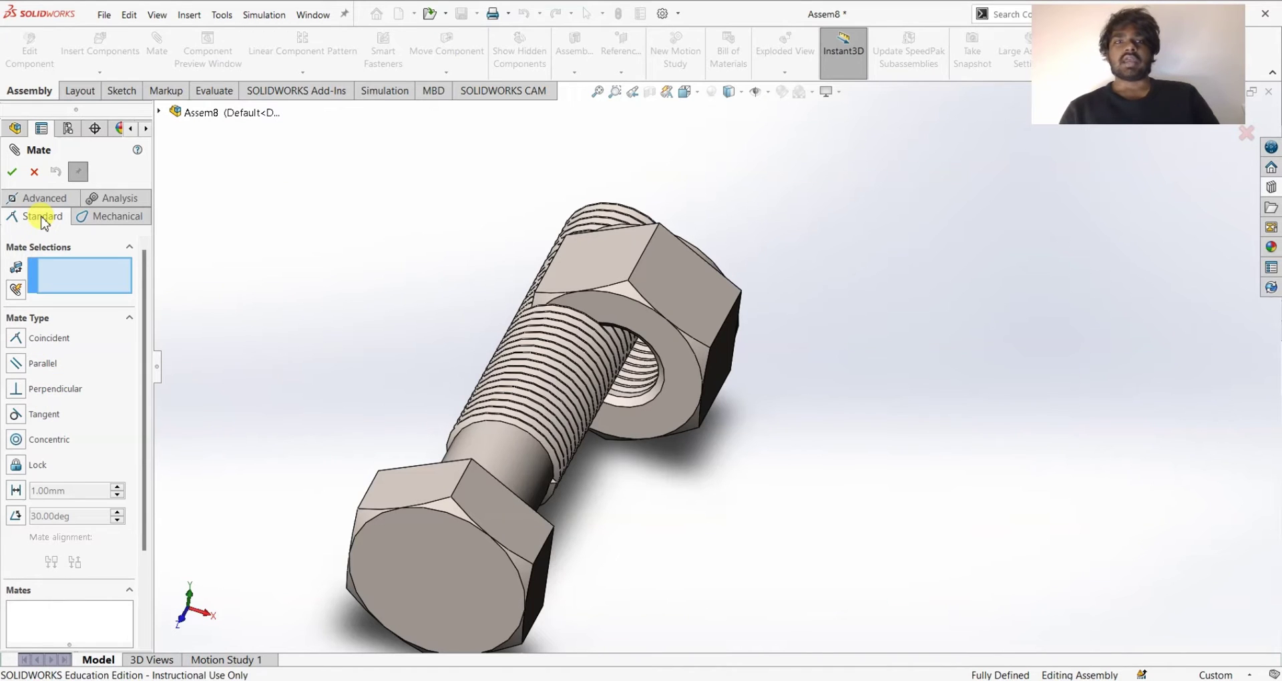
pyautogui.click(110, 217)
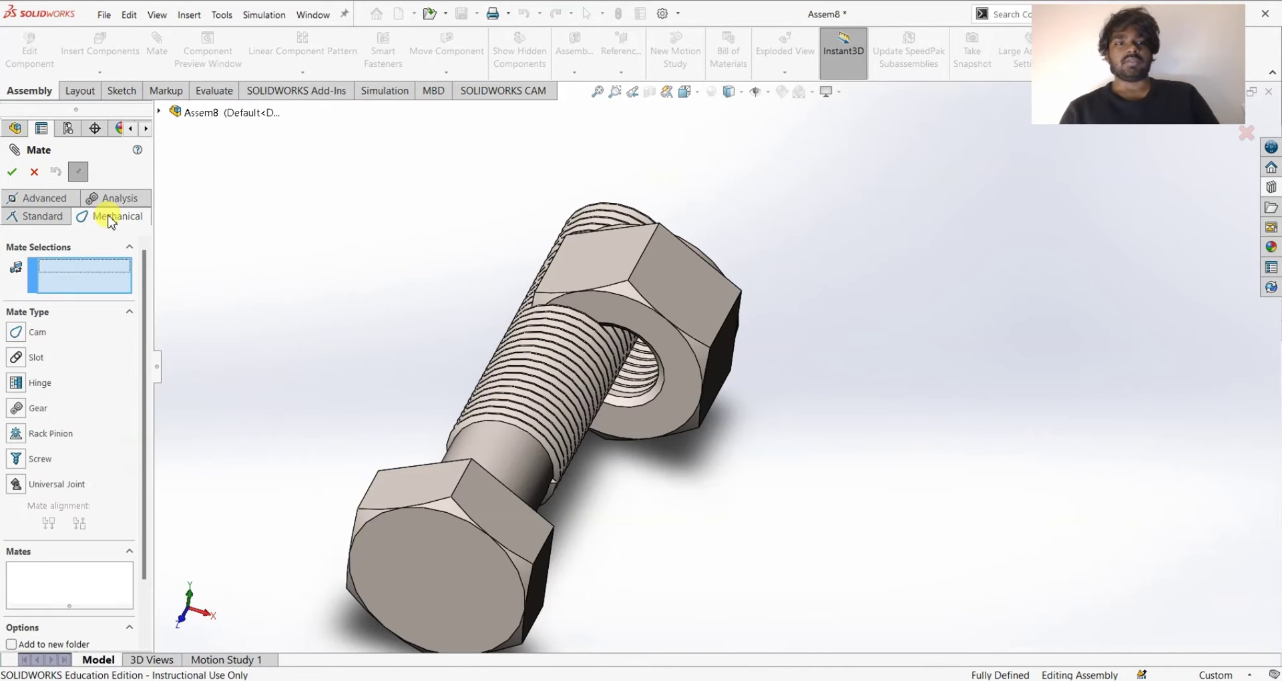
pyautogui.click(19, 459)
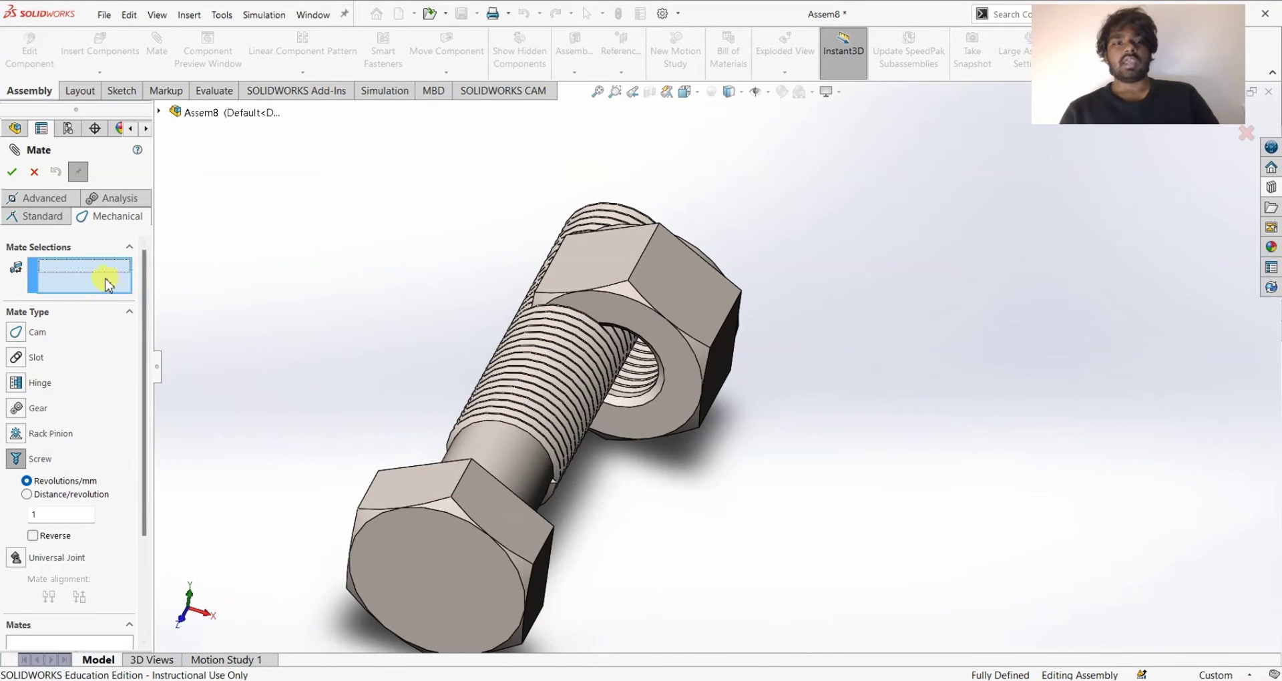
pyautogui.moveTo(380, 306); pyautogui.dragTo(490, 390, button='middle')
pyautogui.scroll(-5, 490, 391)
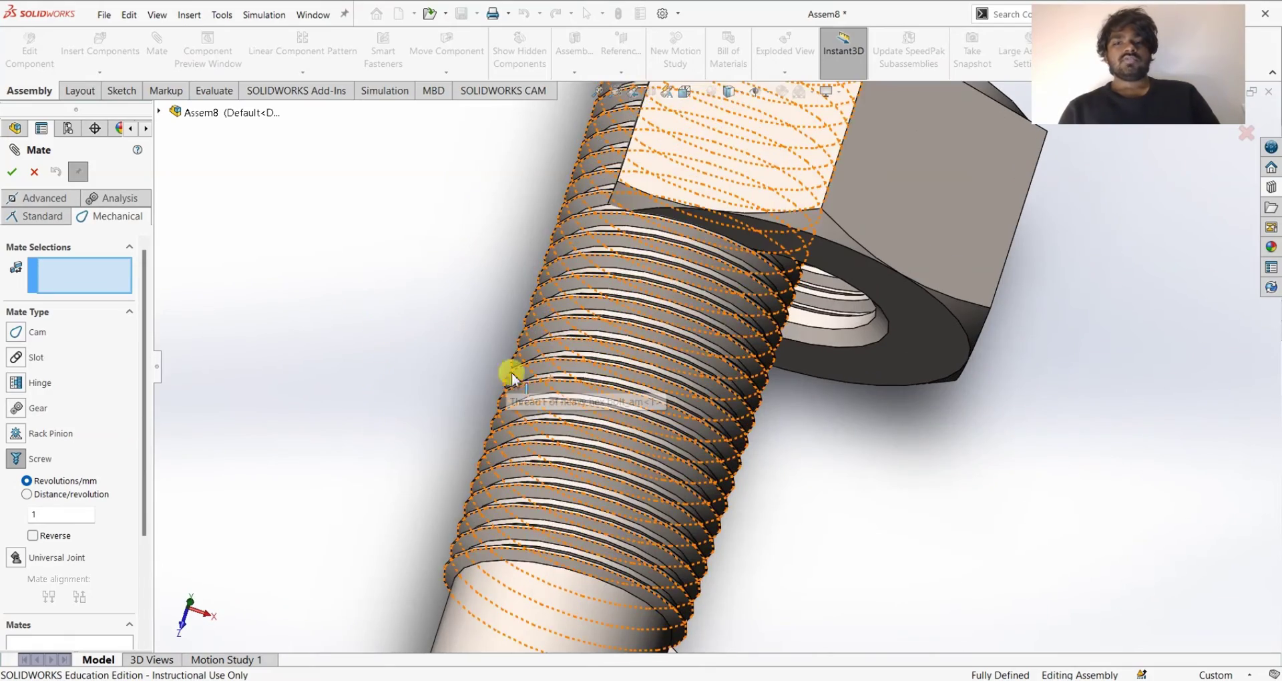
pyautogui.click(812, 310)
pyautogui.click(587, 386)
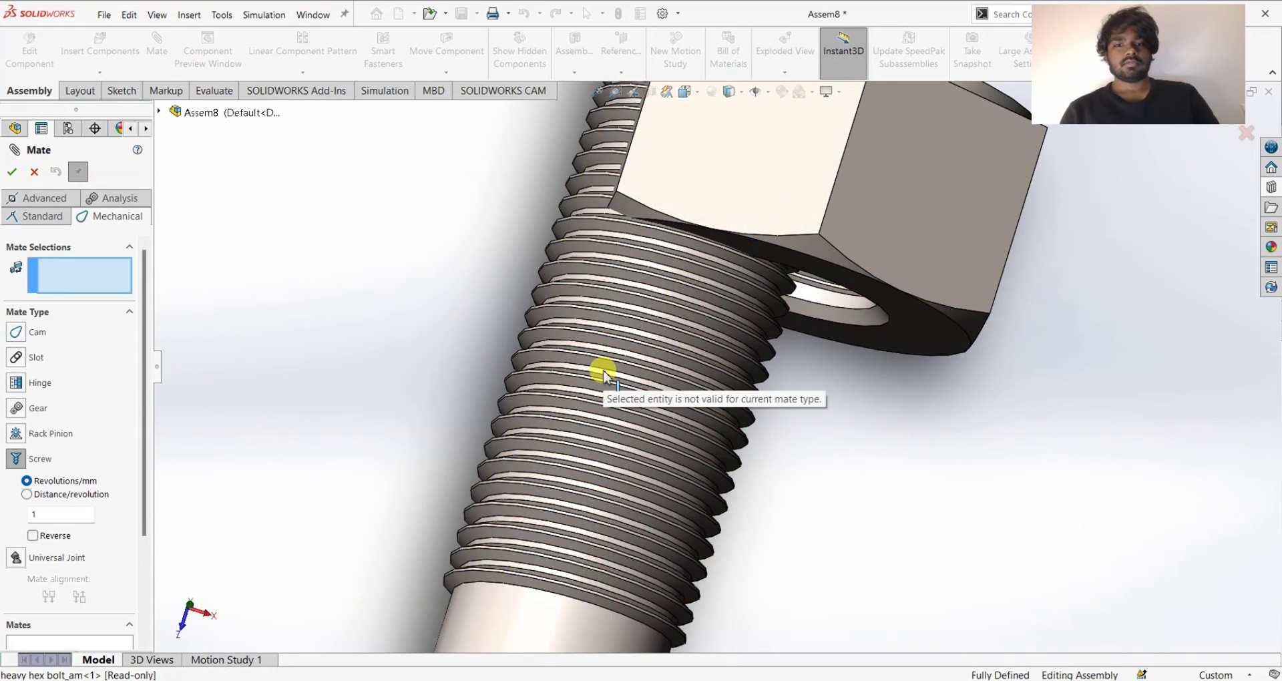
pyautogui.scroll(-5, 603, 377)
pyautogui.click(638, 359)
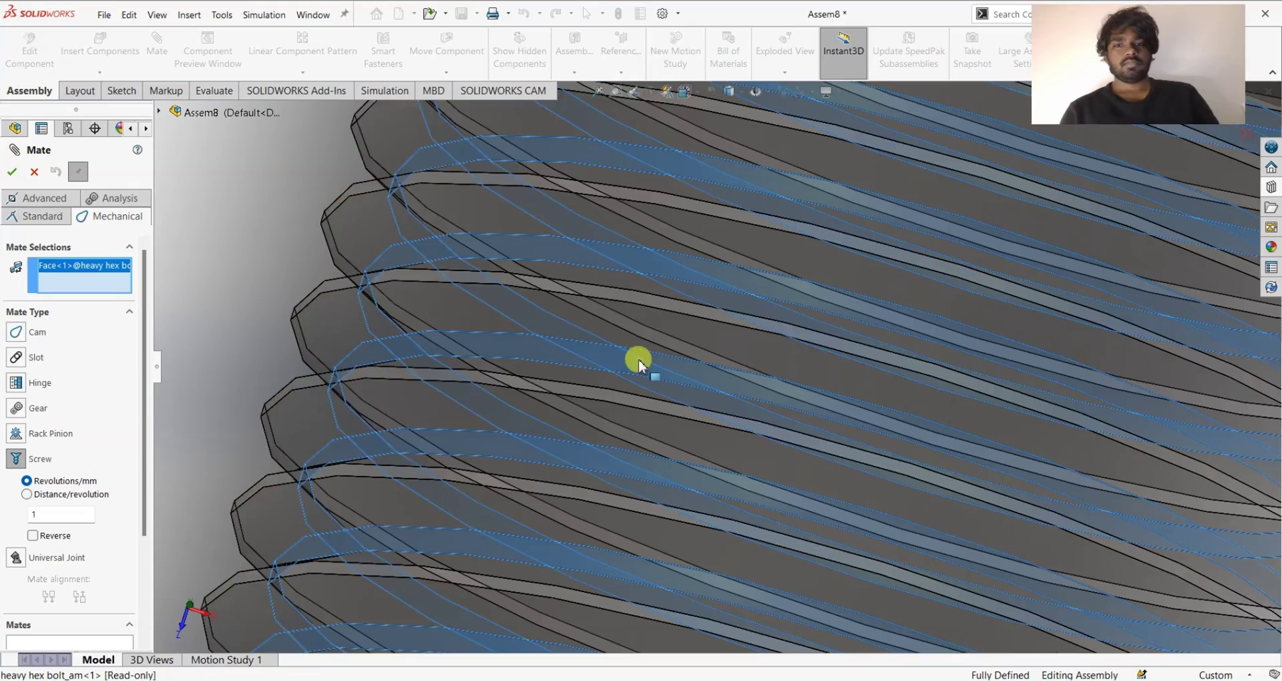
# Select the inner cylindrical face of the nut's bore as the Screw mate's second entity
pyautogui.scroll(-3, 661, 384)
pyautogui.scroll(7, 661, 383)
pyautogui.scroll(-5, 803, 326)
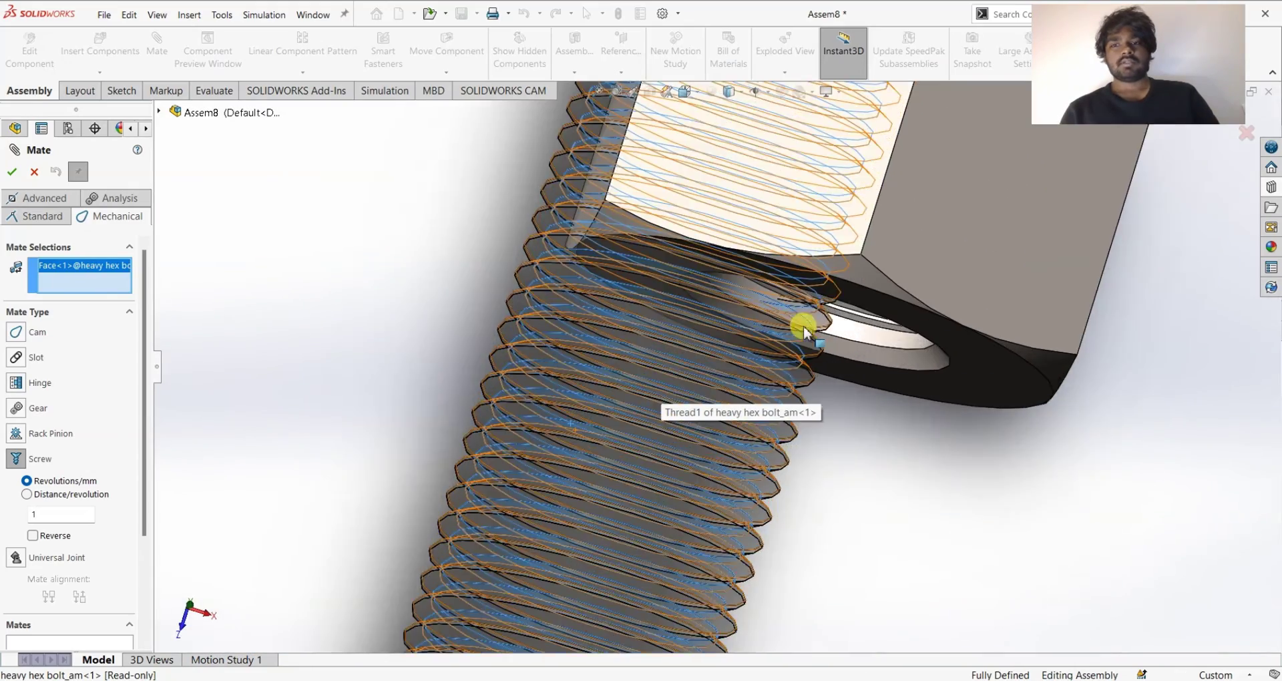
pyautogui.scroll(-5, 847, 308)
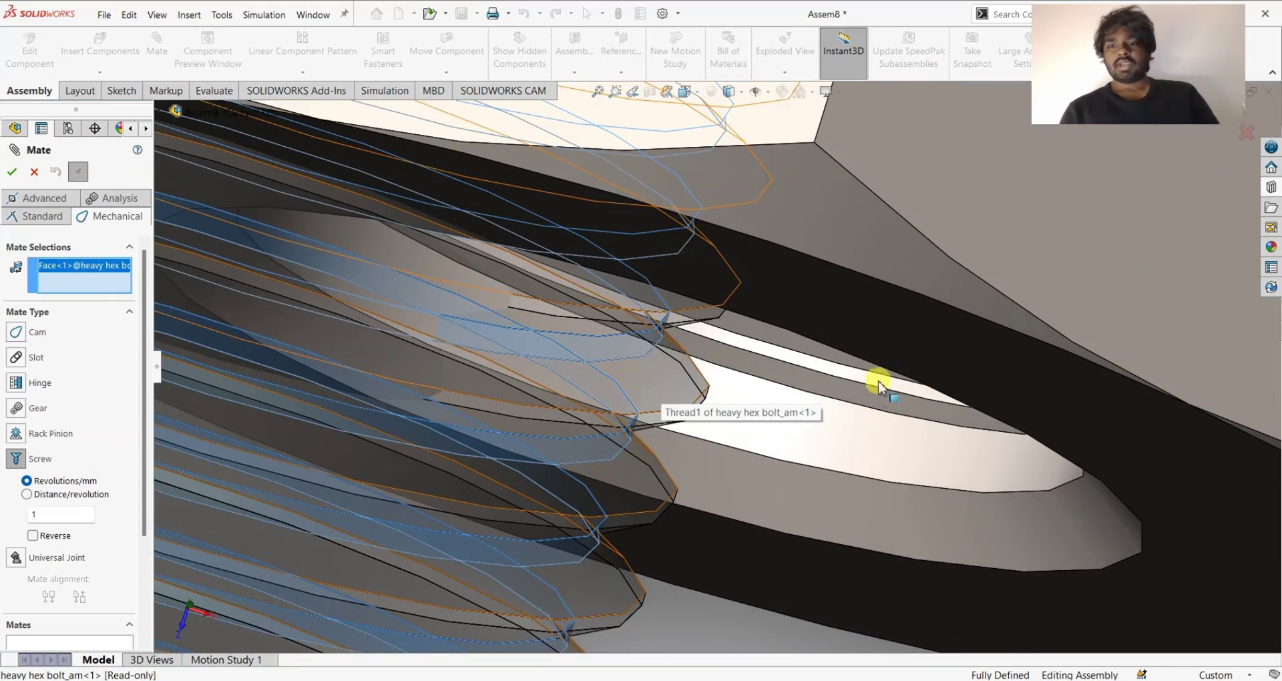
pyautogui.click(865, 445)
pyautogui.scroll(8, 861, 441)
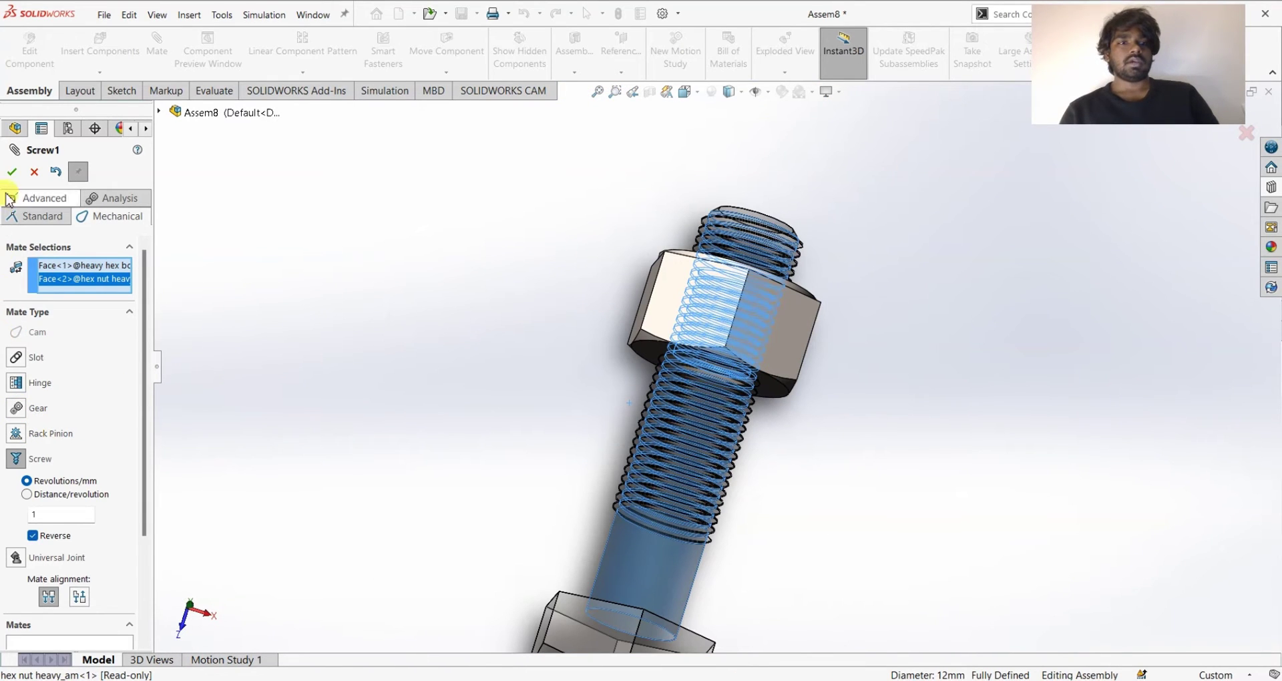
# Apply the Screw mate between the bolt and nut at 1 revolution/mm with Reverse enabled, and leave the Mate tool
pyautogui.click(12, 174)
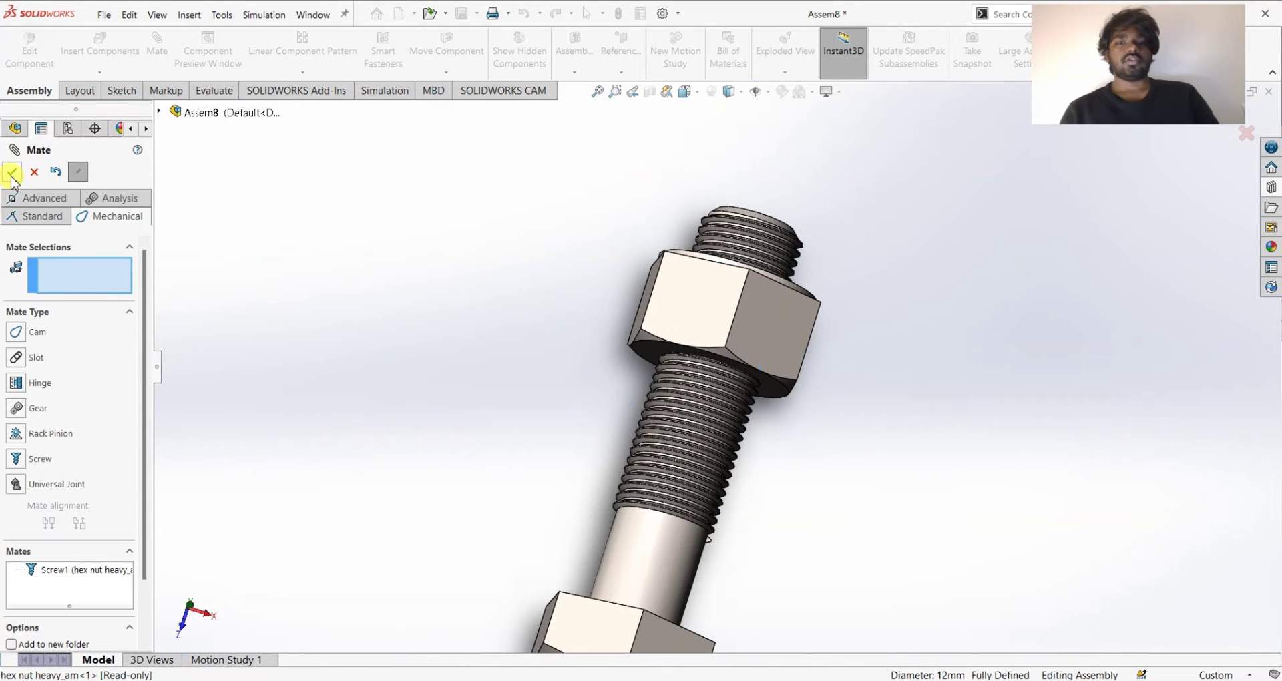
pyautogui.click(35, 174)
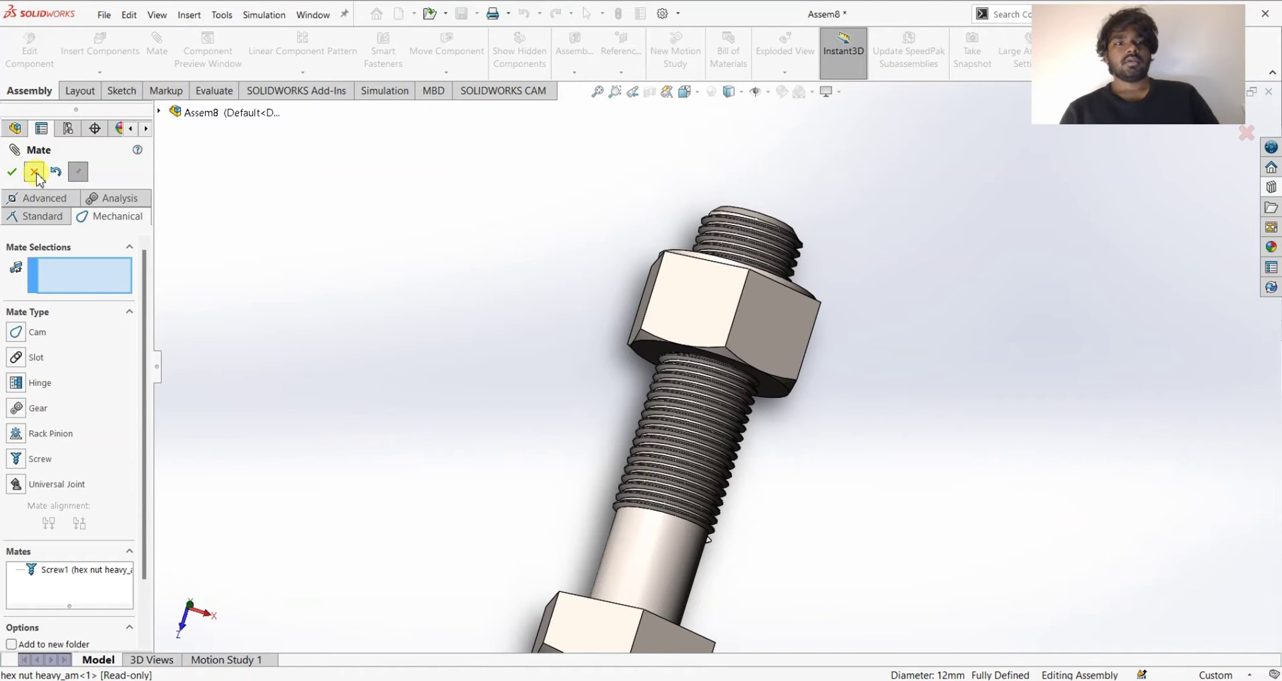
pyautogui.moveTo(835, 491); pyautogui.dragTo(848, 269, button='middle')
pyautogui.moveTo(847, 434); pyautogui.dragTo(862, 194, button='middle')
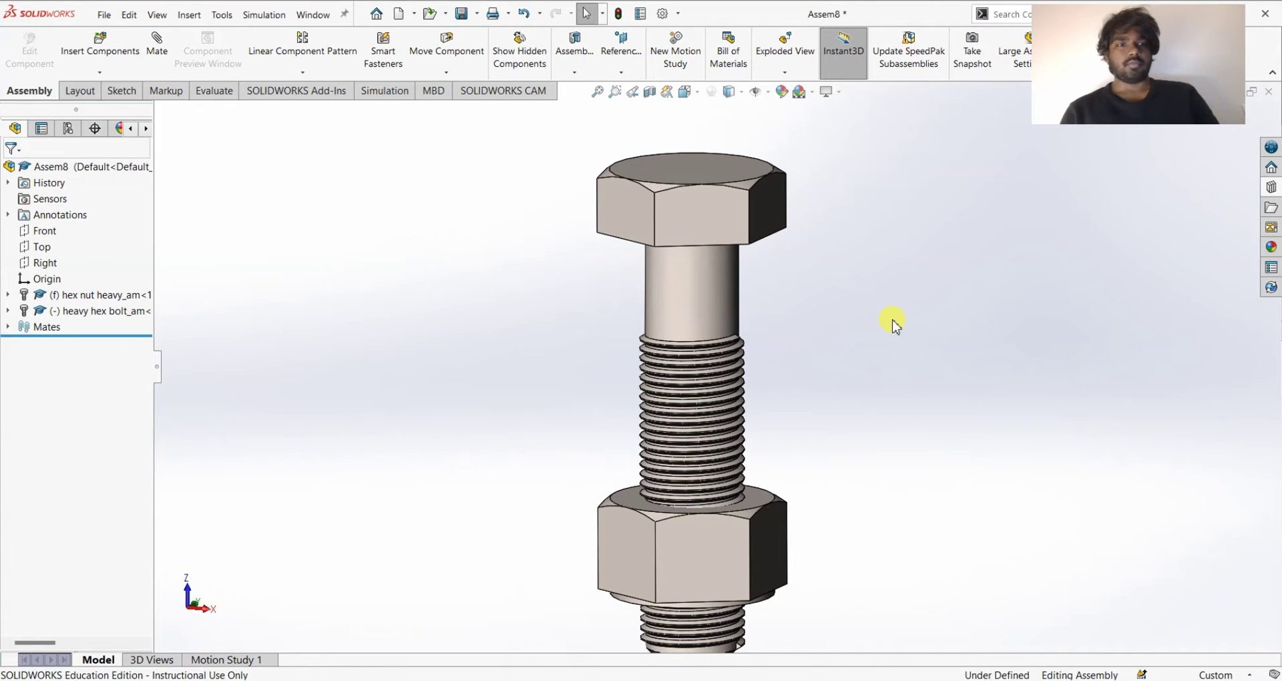
pyautogui.scroll(-2, 895, 324)
pyautogui.scroll(3, 895, 324)
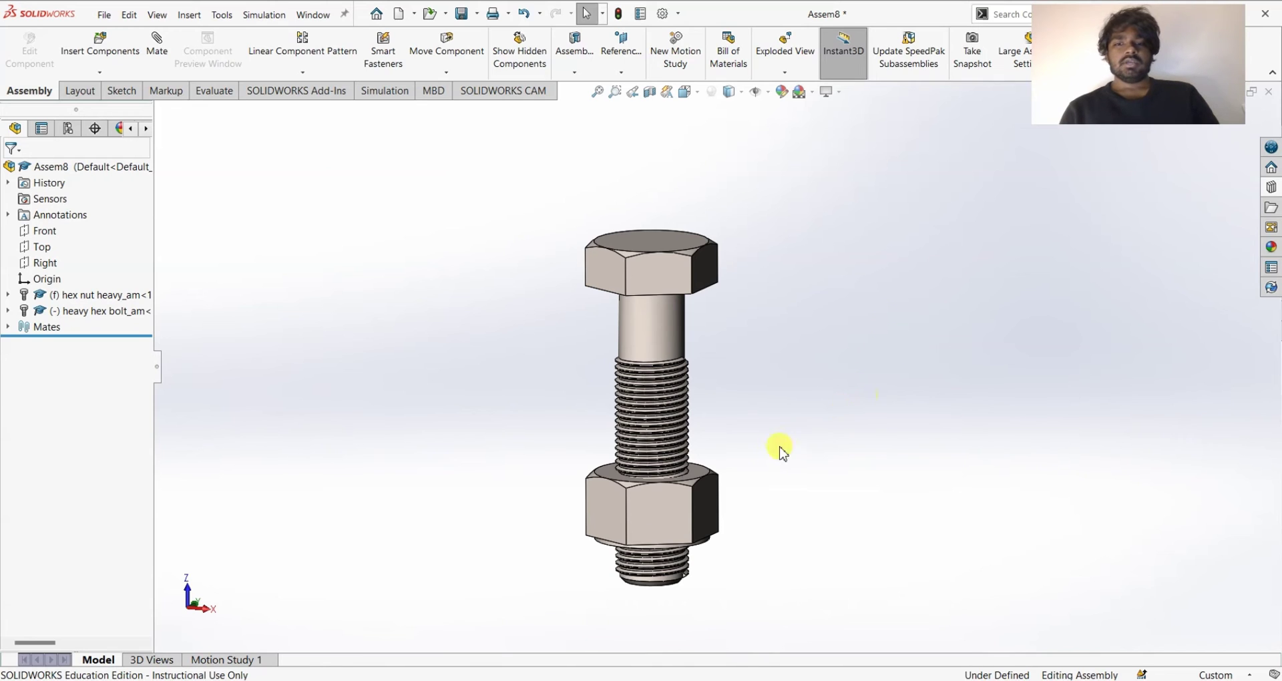
pyautogui.click(670, 509)
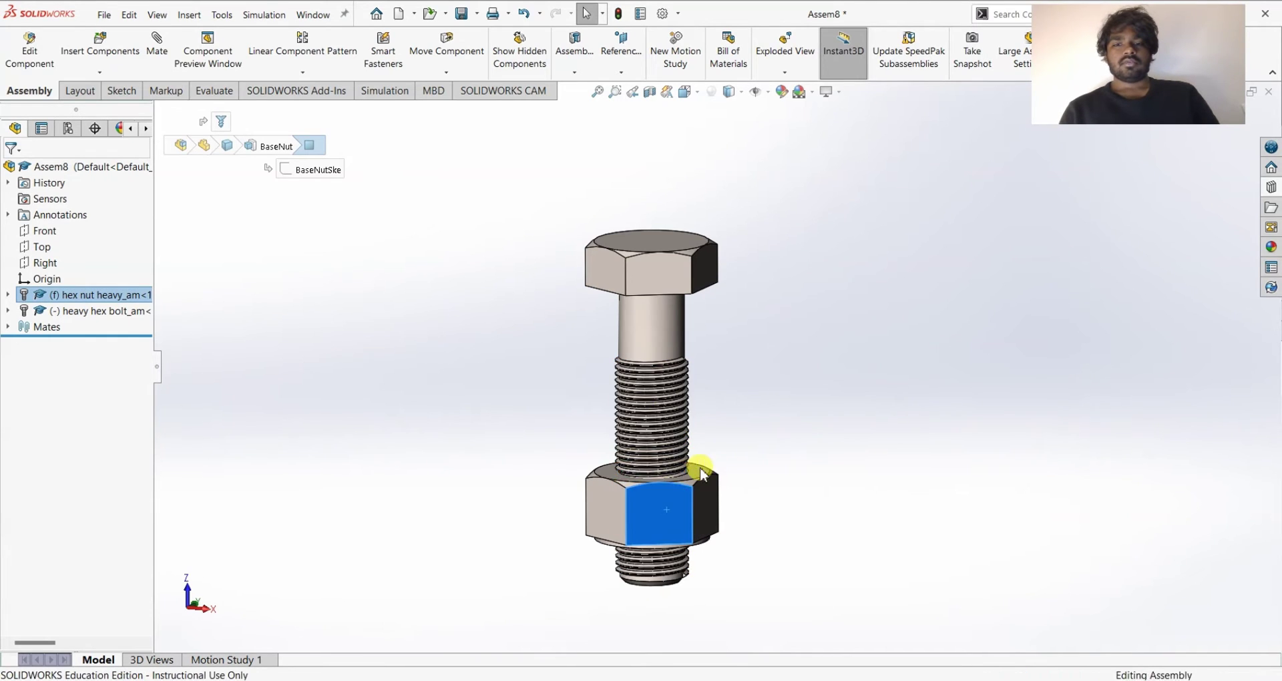
pyautogui.rightClick(669, 500)
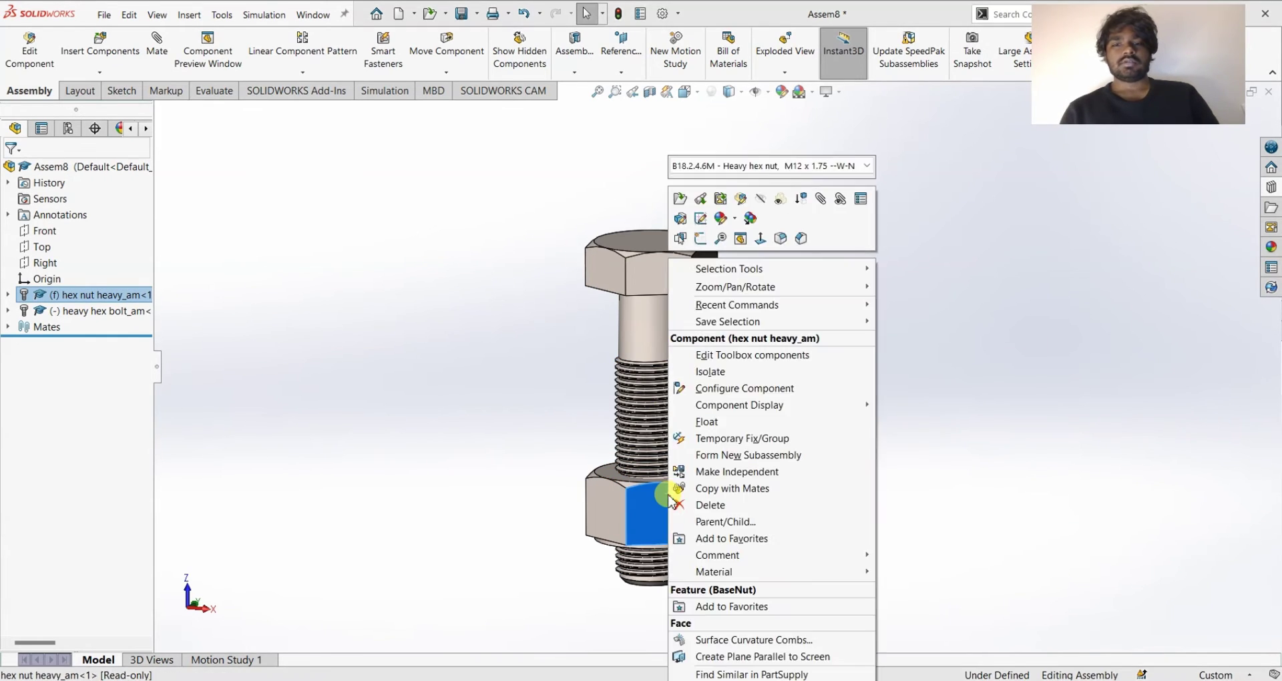
pyautogui.click(641, 347)
pyautogui.rightClick(646, 338)
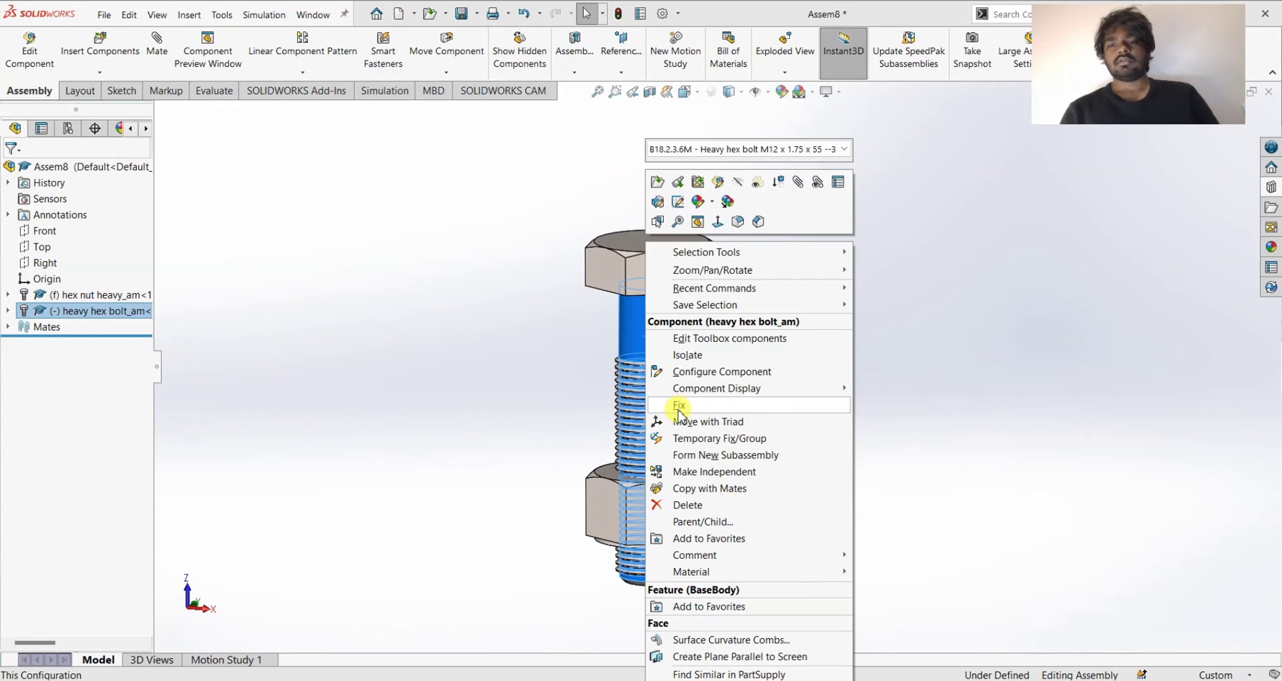
pyautogui.click(578, 372)
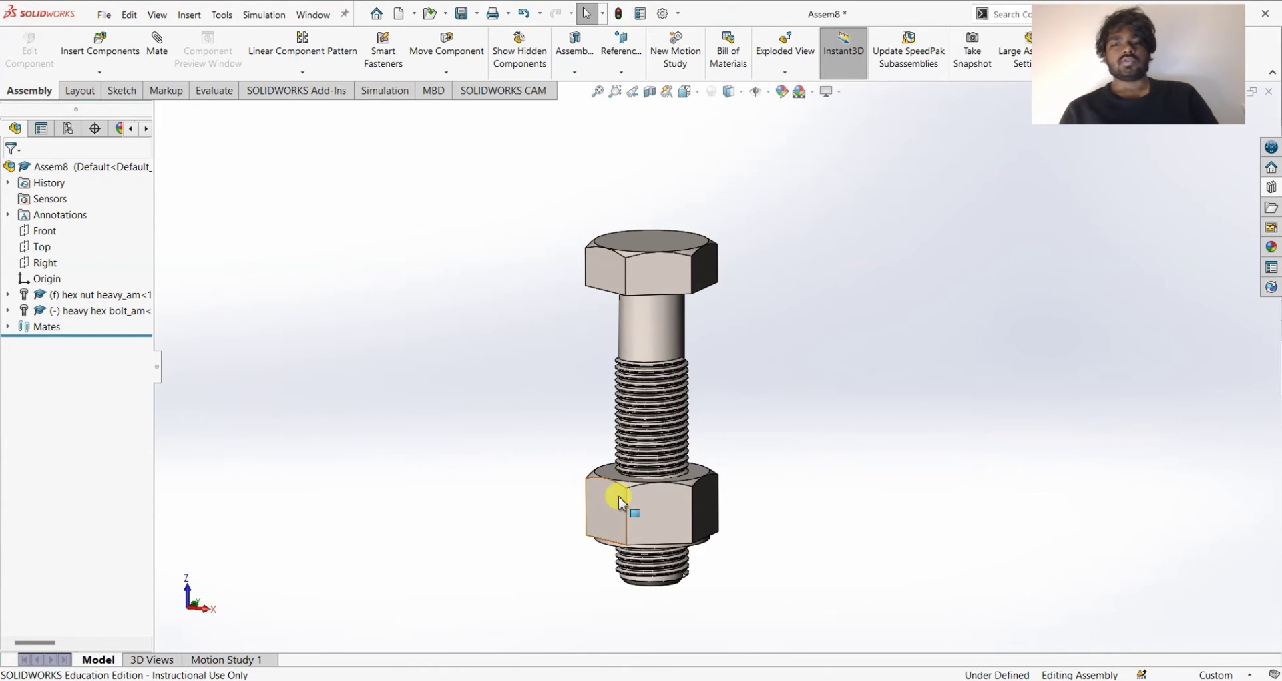
# Change the fixed heavy hex nut to a floating component
pyautogui.click(640, 516)
pyautogui.rightClick(642, 519)
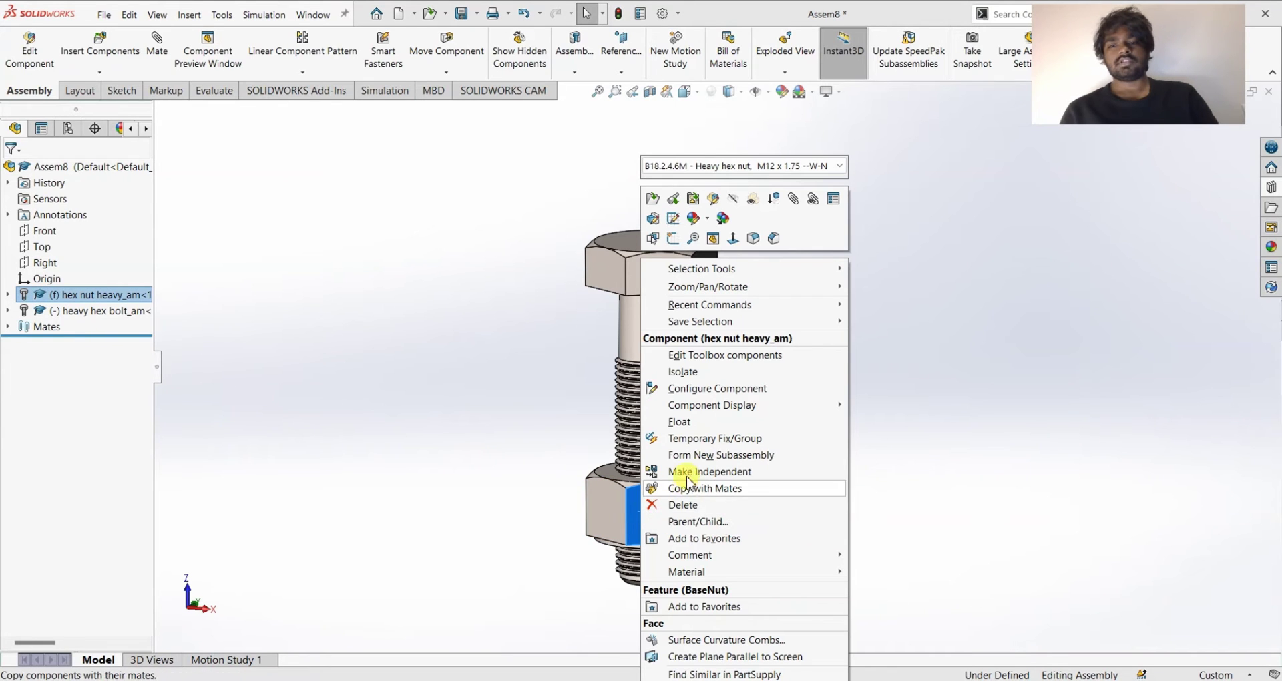
pyautogui.click(680, 422)
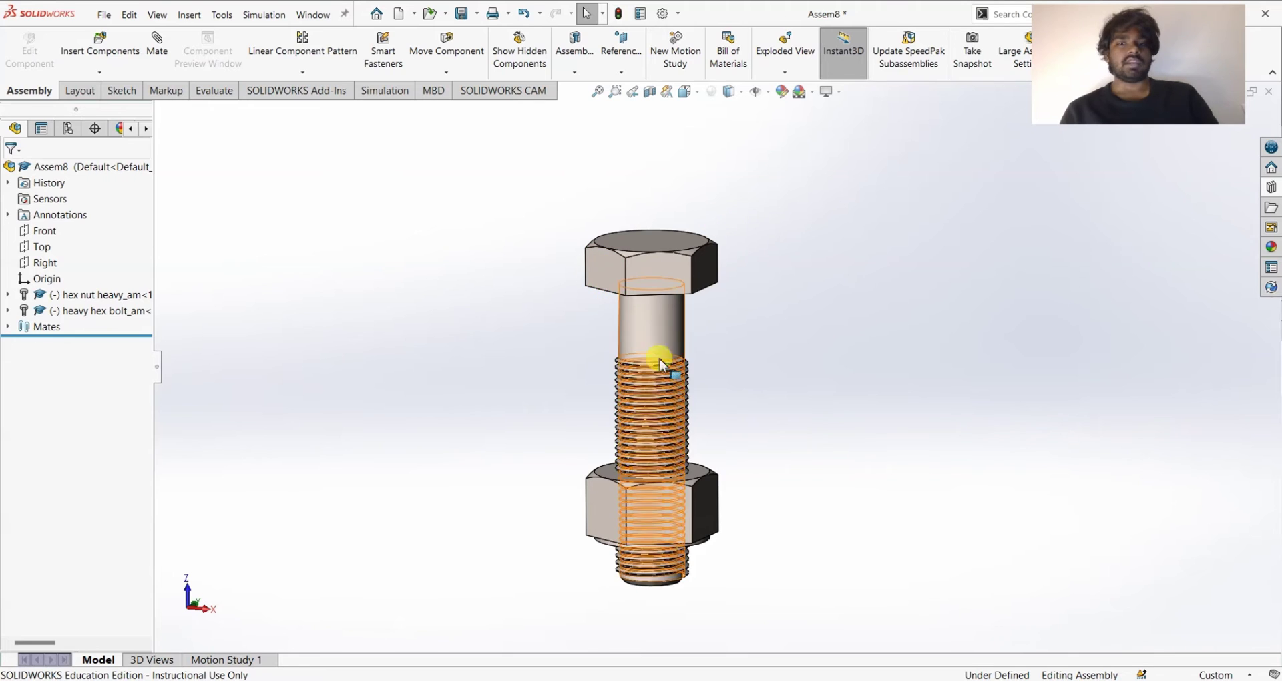
# Move the nut along the bolt to the end of the thread nearest the bolt head
pyautogui.moveTo(664, 501); pyautogui.dragTo(673, 371)
pyautogui.click(507, 366)
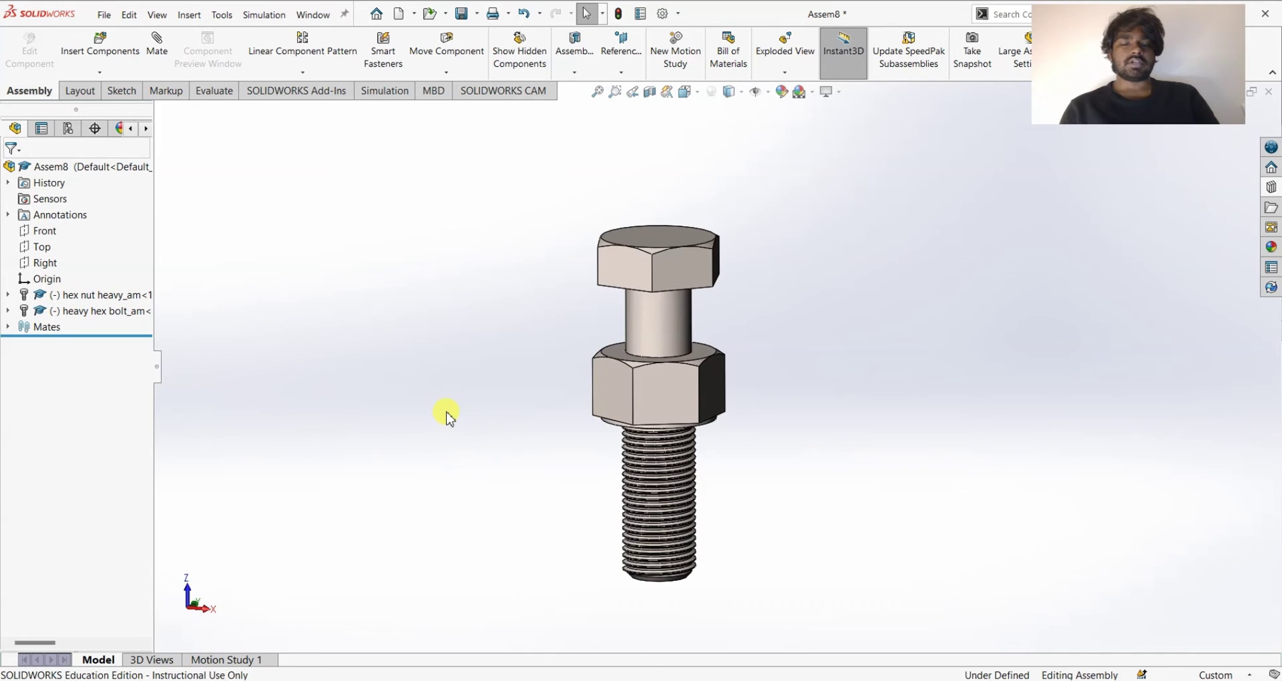
pyautogui.moveTo(446, 417); pyautogui.dragTo(450, 435, button='middle')
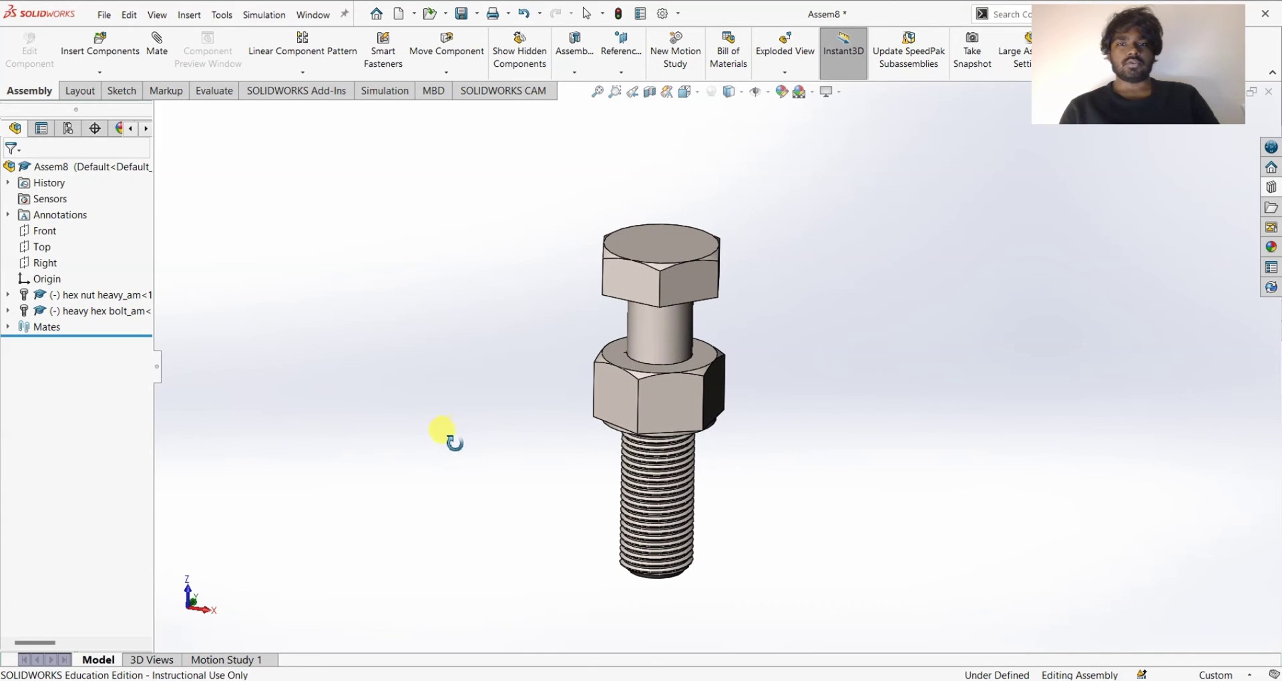
# Open Motion Study 1 and extend the assembly's animation duration to 18 seconds
pyautogui.click(227, 660)
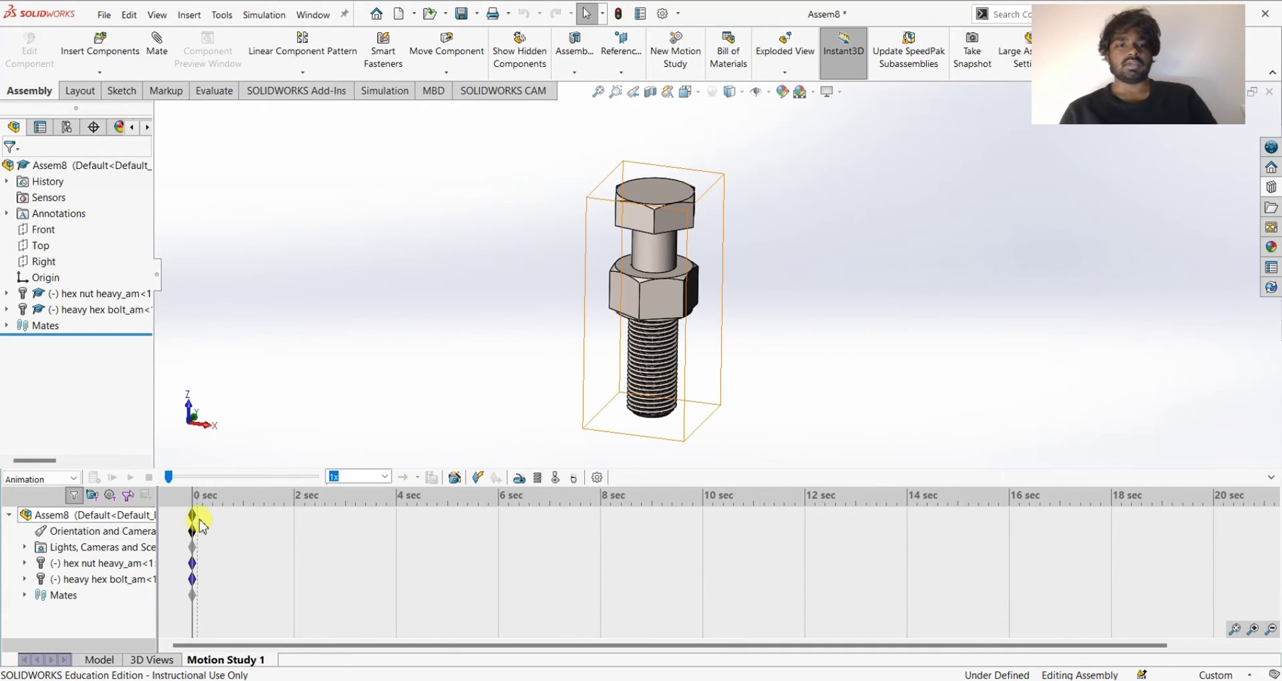
pyautogui.moveTo(196, 520); pyautogui.dragTo(382, 522)
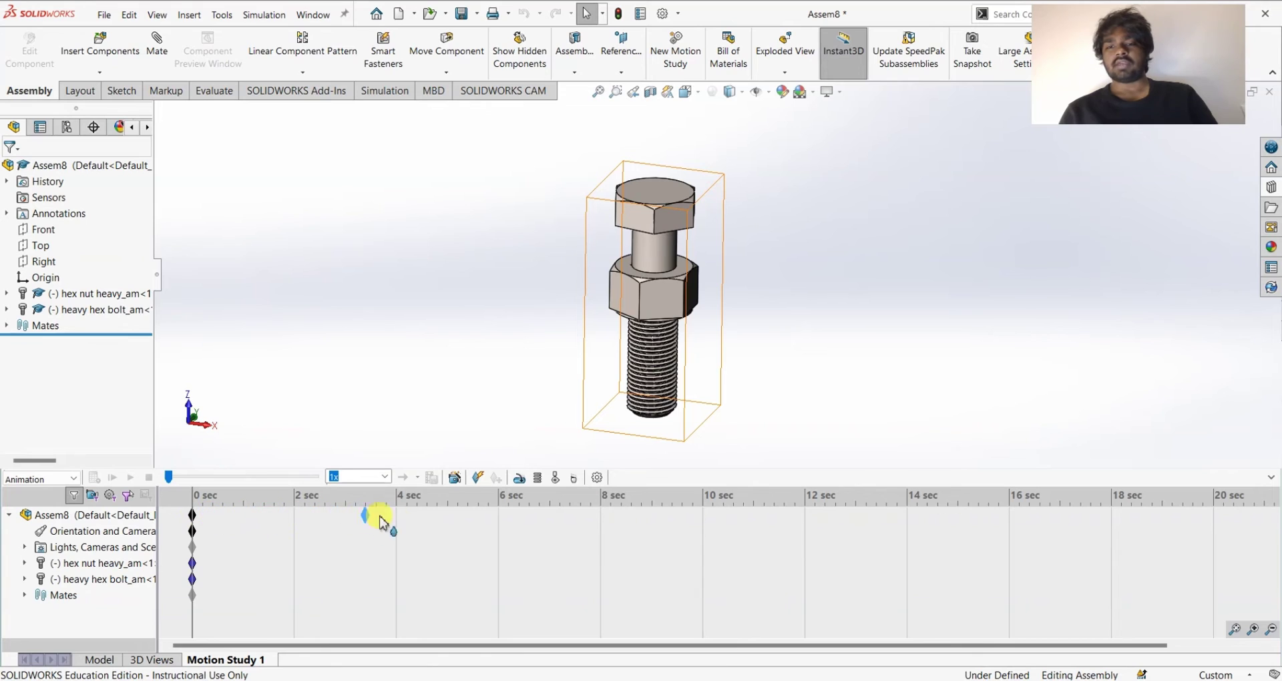
pyautogui.moveTo(995, 525); pyautogui.dragTo(1112, 517)
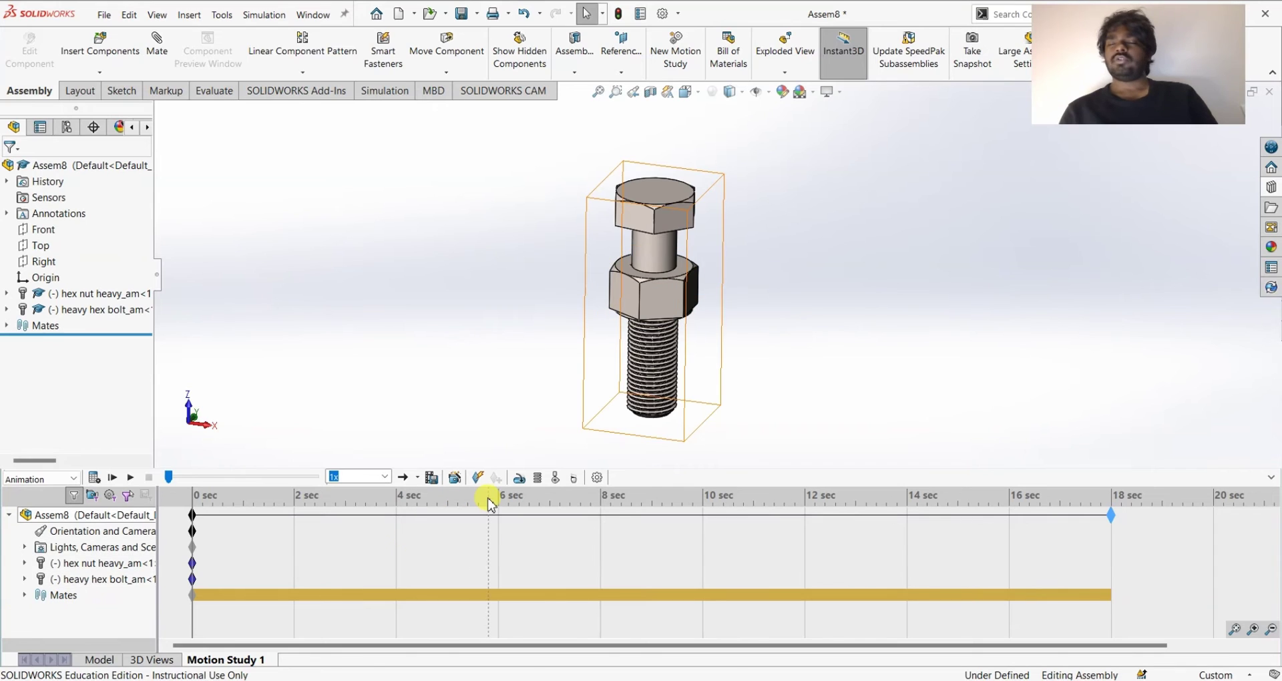
# Add a rotary motor on the top face of the bolt head with a constant speed of 100 RPM
pyautogui.click(519, 478)
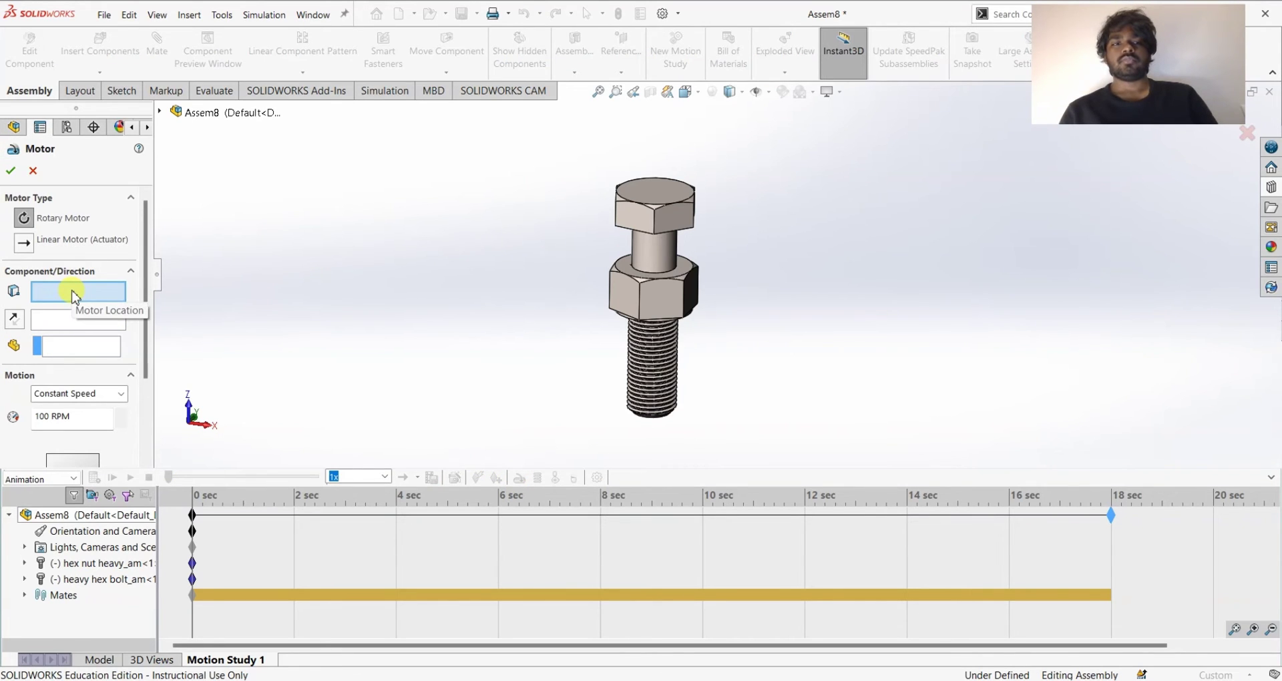
pyautogui.click(644, 189)
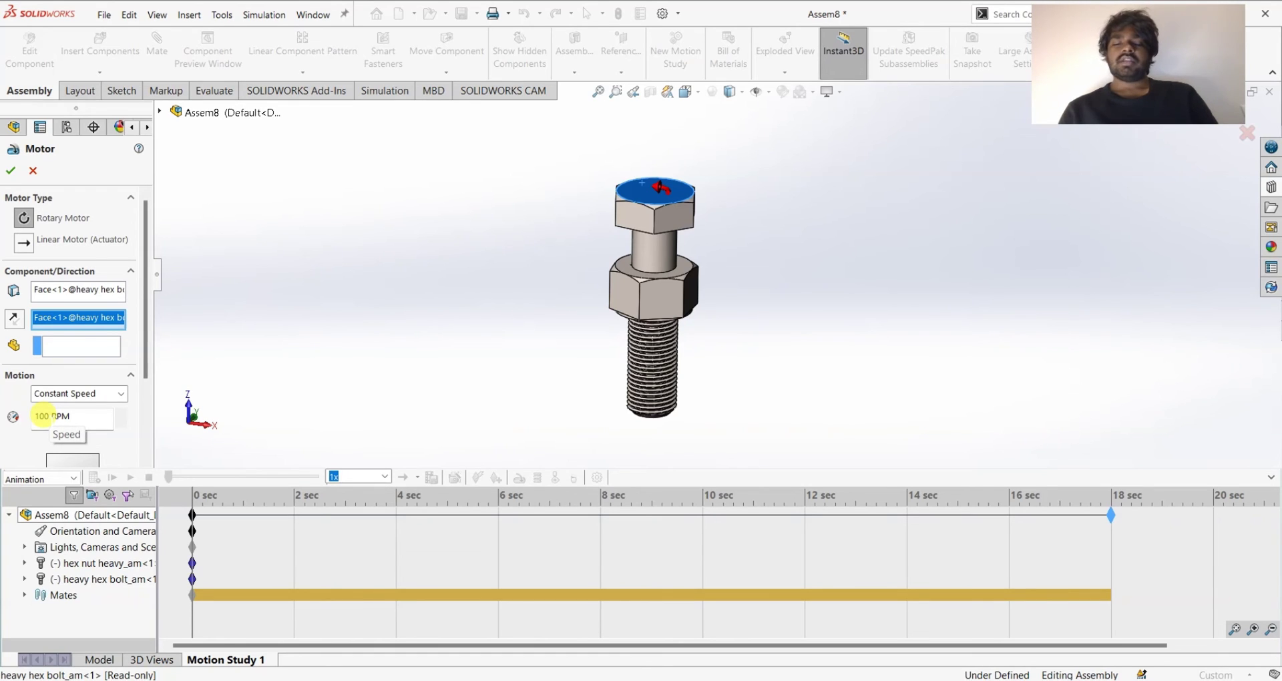
pyautogui.click(12, 171)
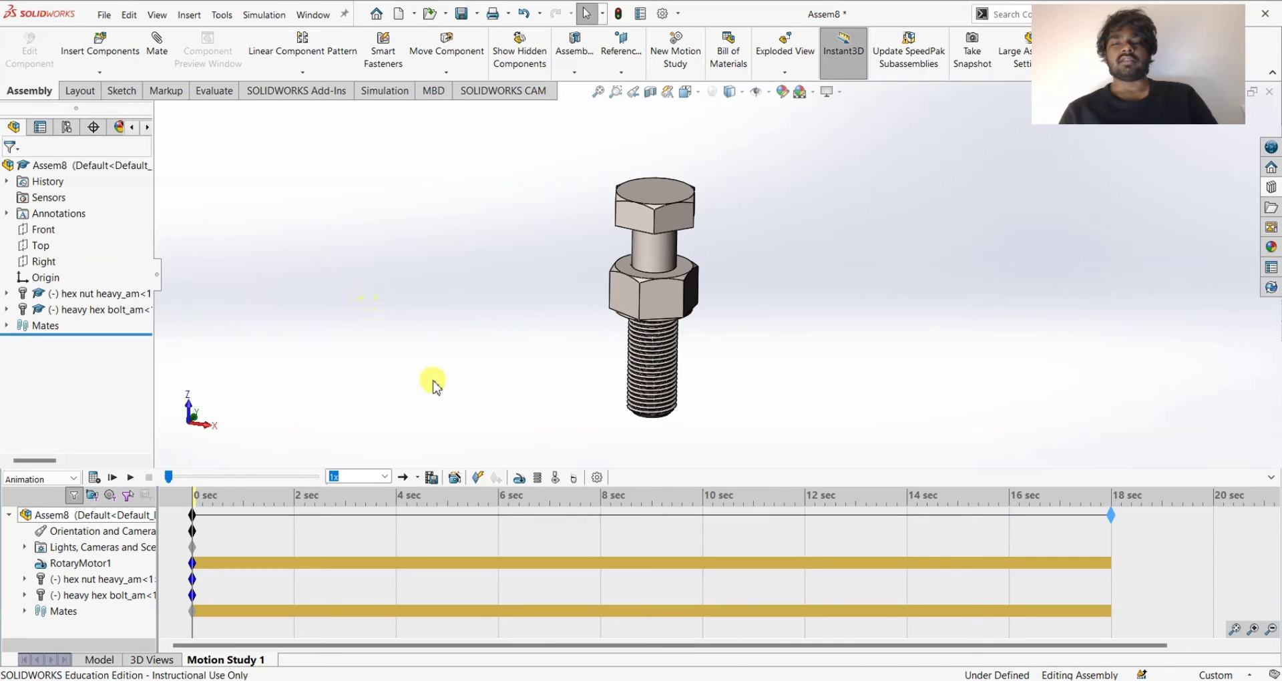
# Calculate the motion study and watch the motor-driven bolt turn through the nut
pyautogui.click(94, 478)
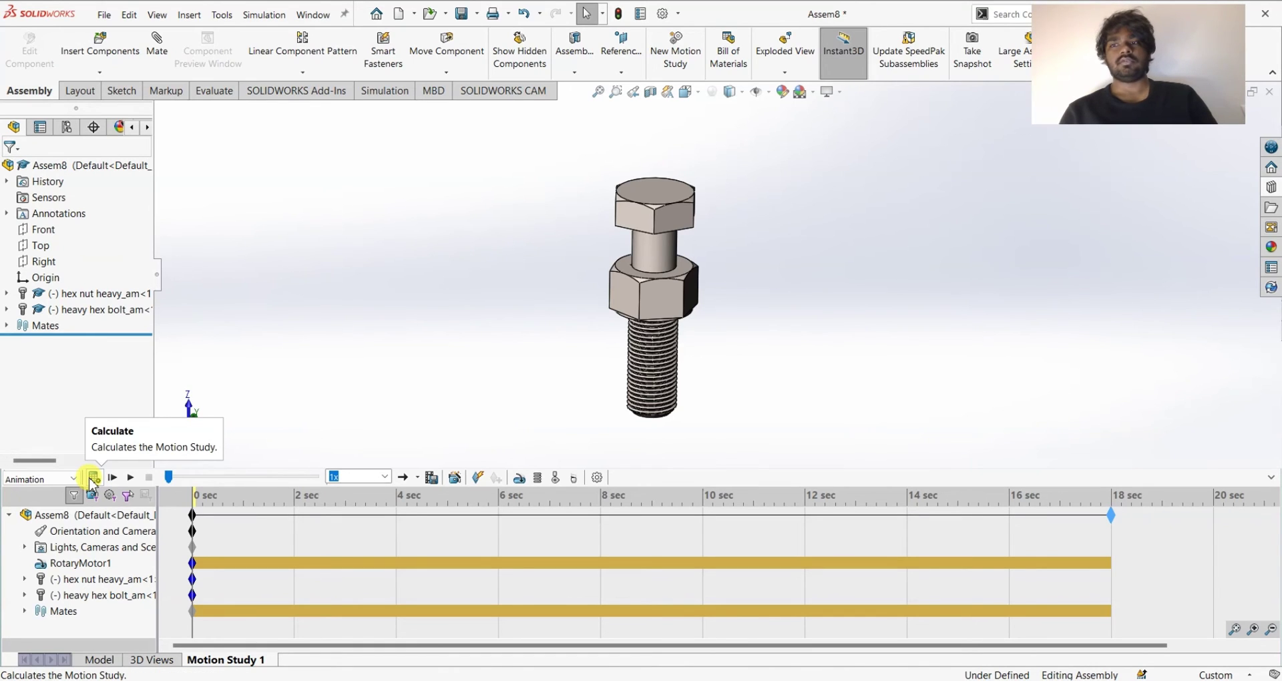
pyautogui.click(93, 479)
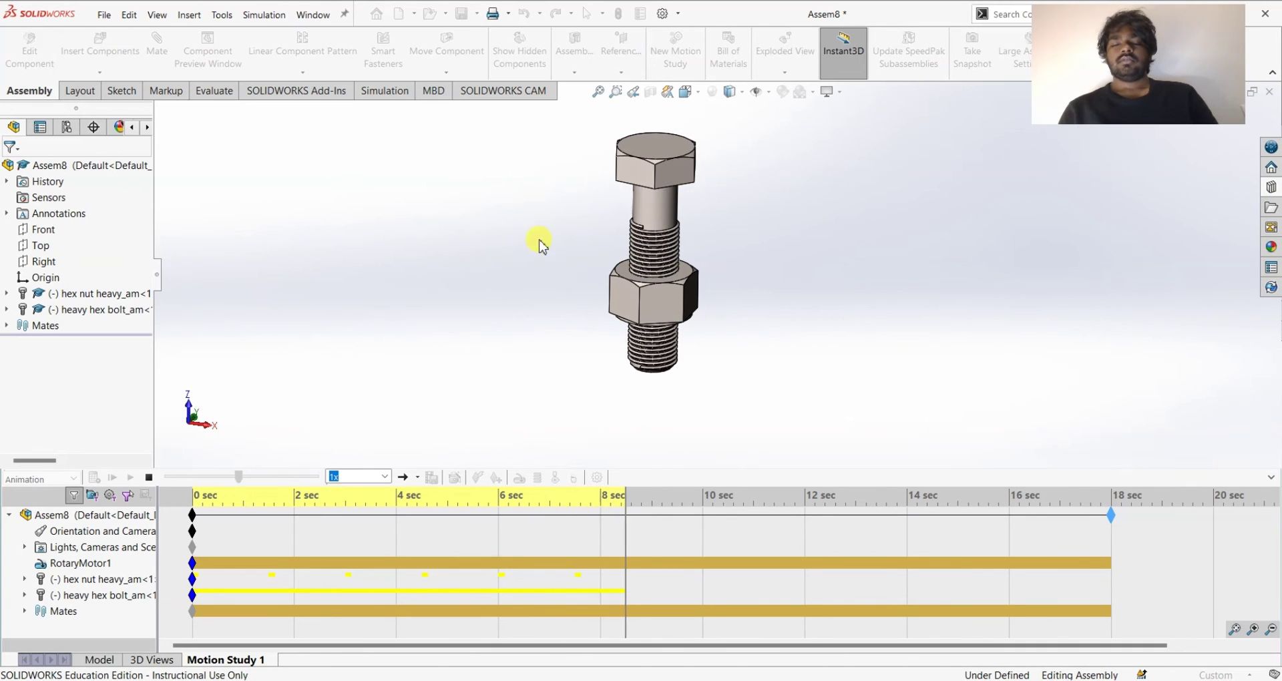
pyautogui.scroll(-3, 621, 150)
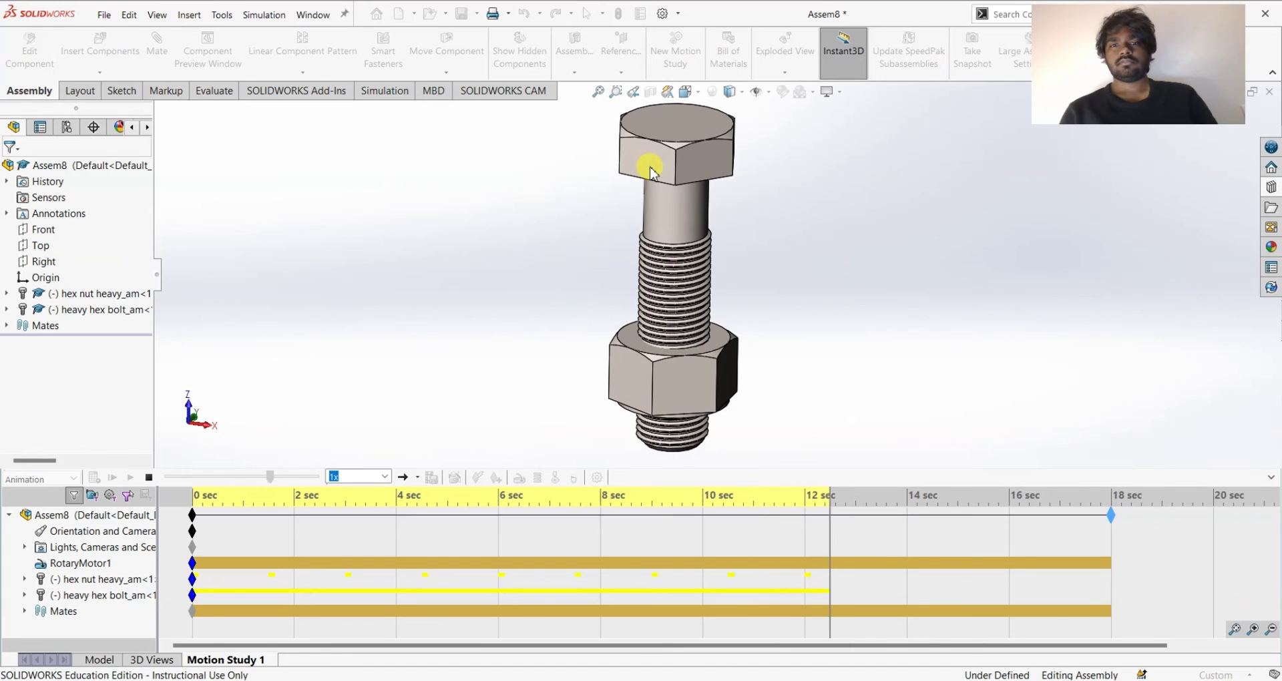
pyautogui.scroll(3, 651, 172)
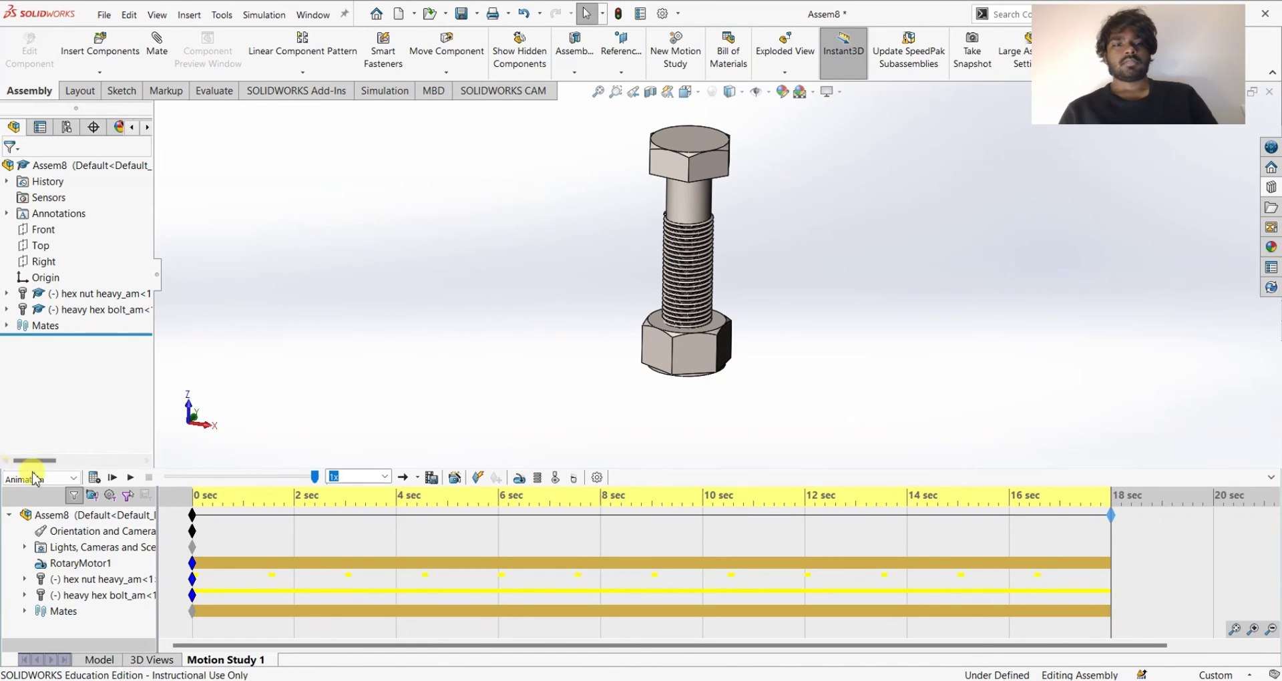
# Run the motion study again and examine the bolt's thread up close as it moves through the nut
pyautogui.click(94, 477)
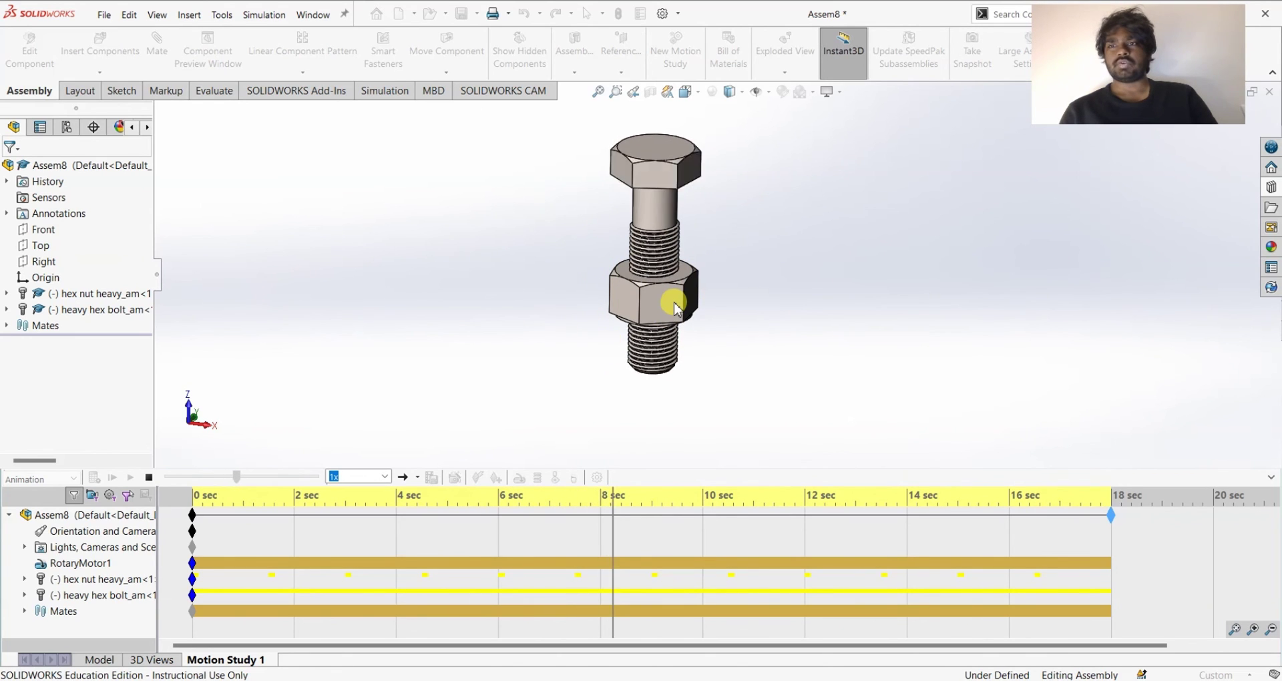
pyautogui.scroll(-5, 672, 254)
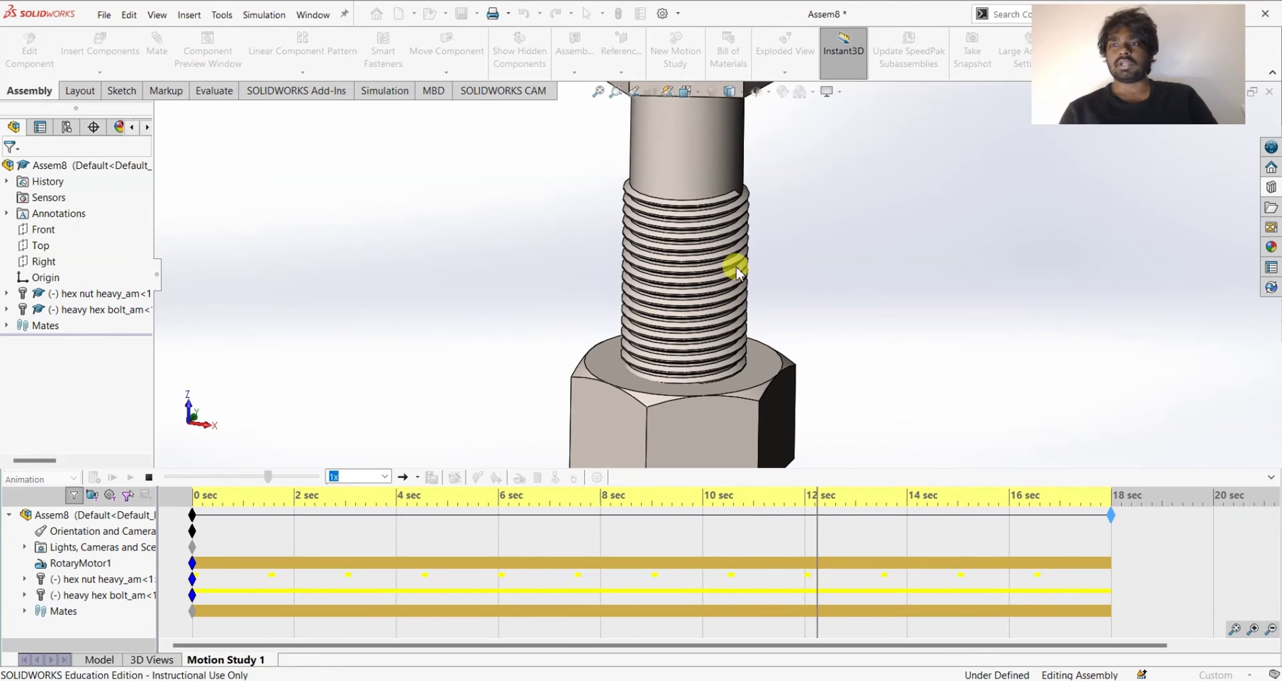
pyautogui.scroll(5, 706, 279)
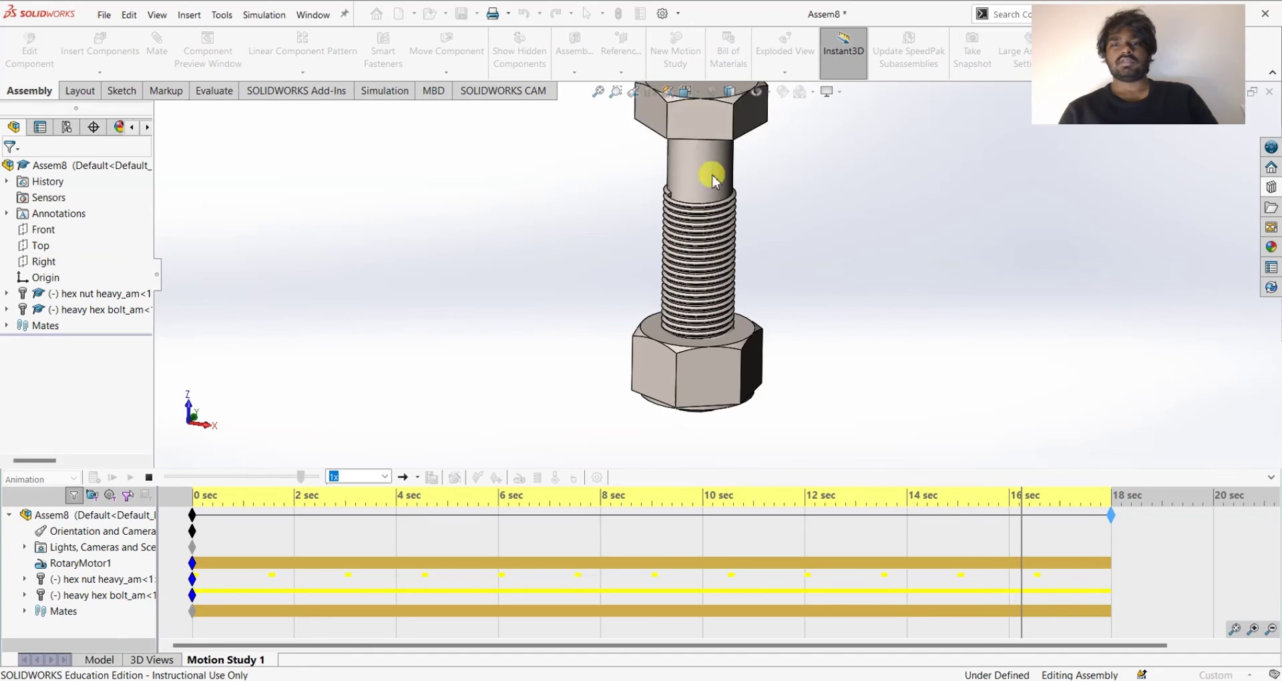
# Set the animation's playback speed to 2x and recalculate the motion study
pyautogui.click(387, 477)
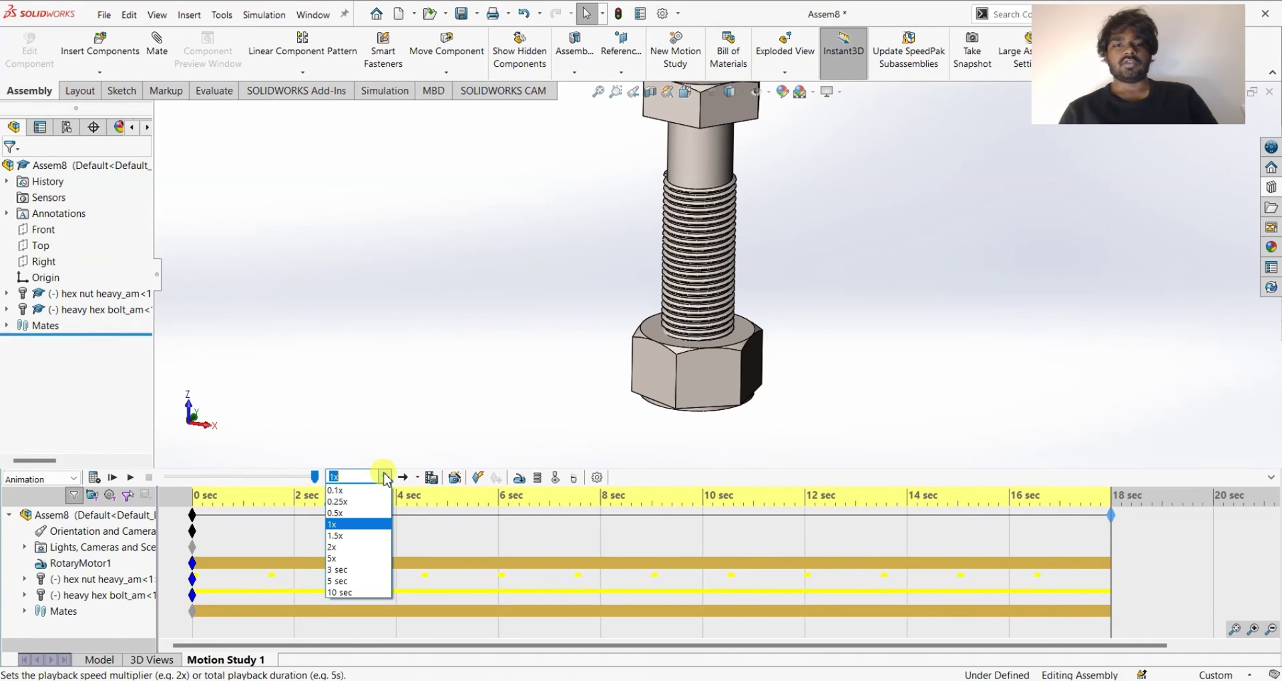
pyautogui.click(345, 547)
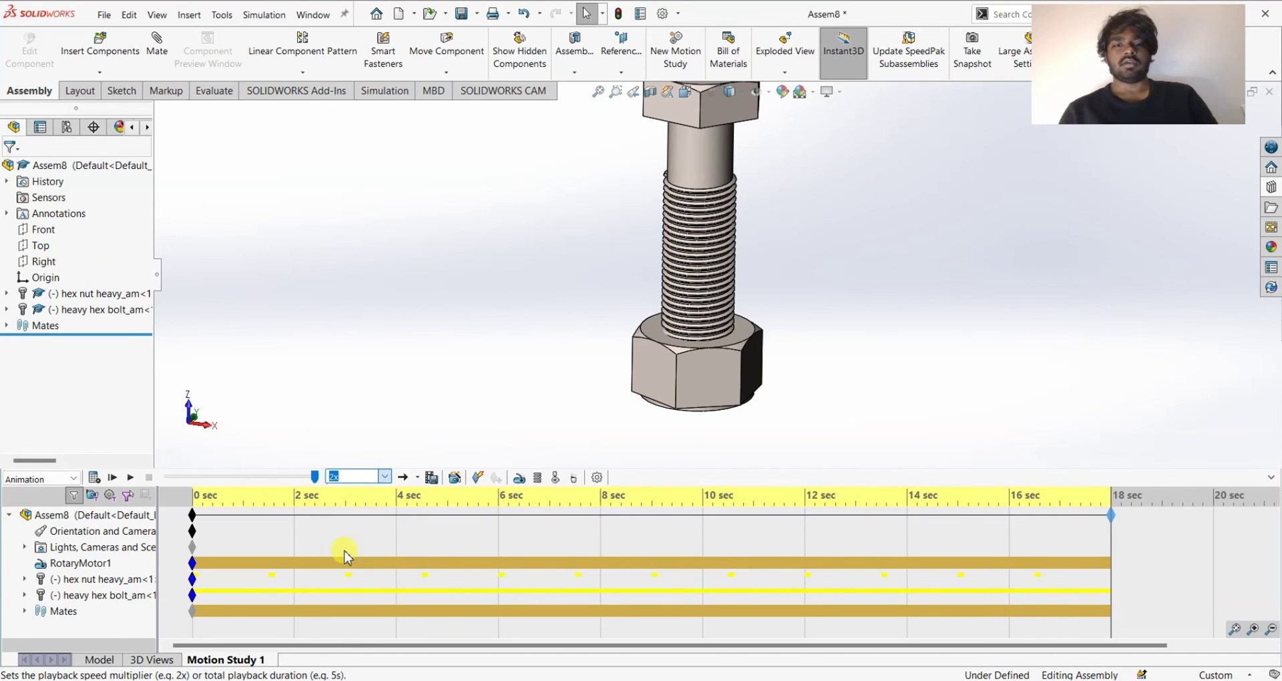
pyautogui.click(98, 478)
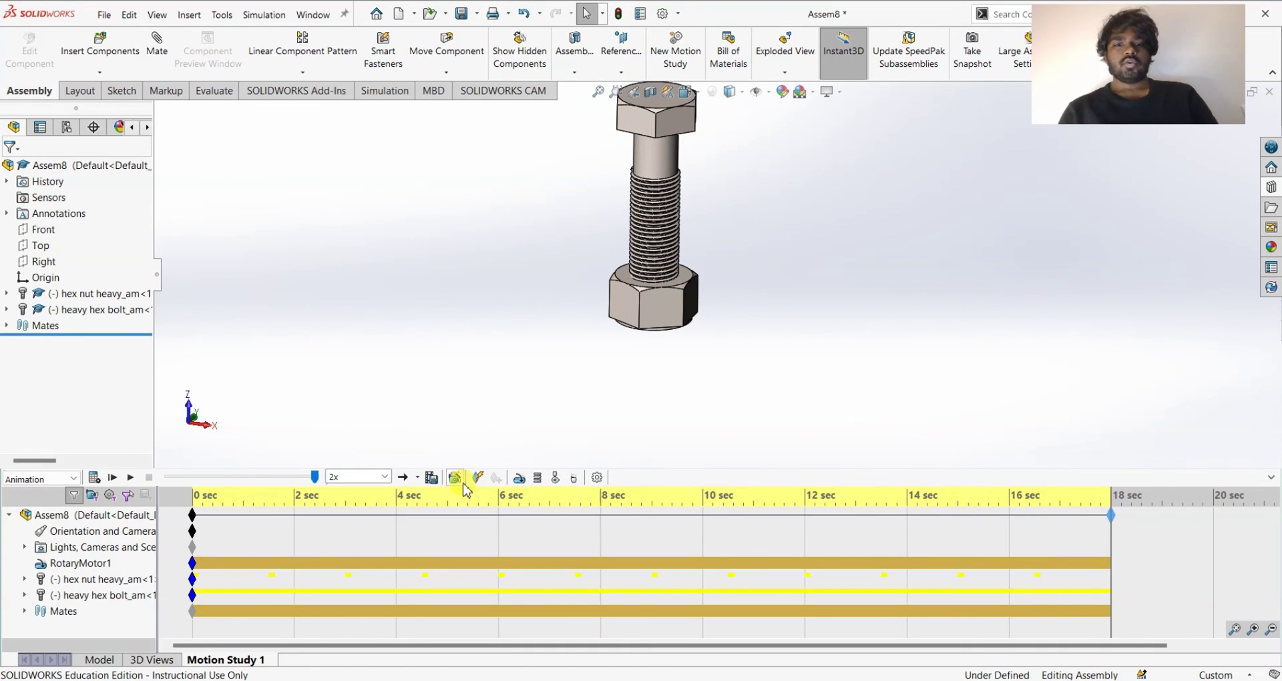
# Set the playback mode to Reciprocate, run the motion study again, and stop it partway through
pyautogui.click(418, 477)
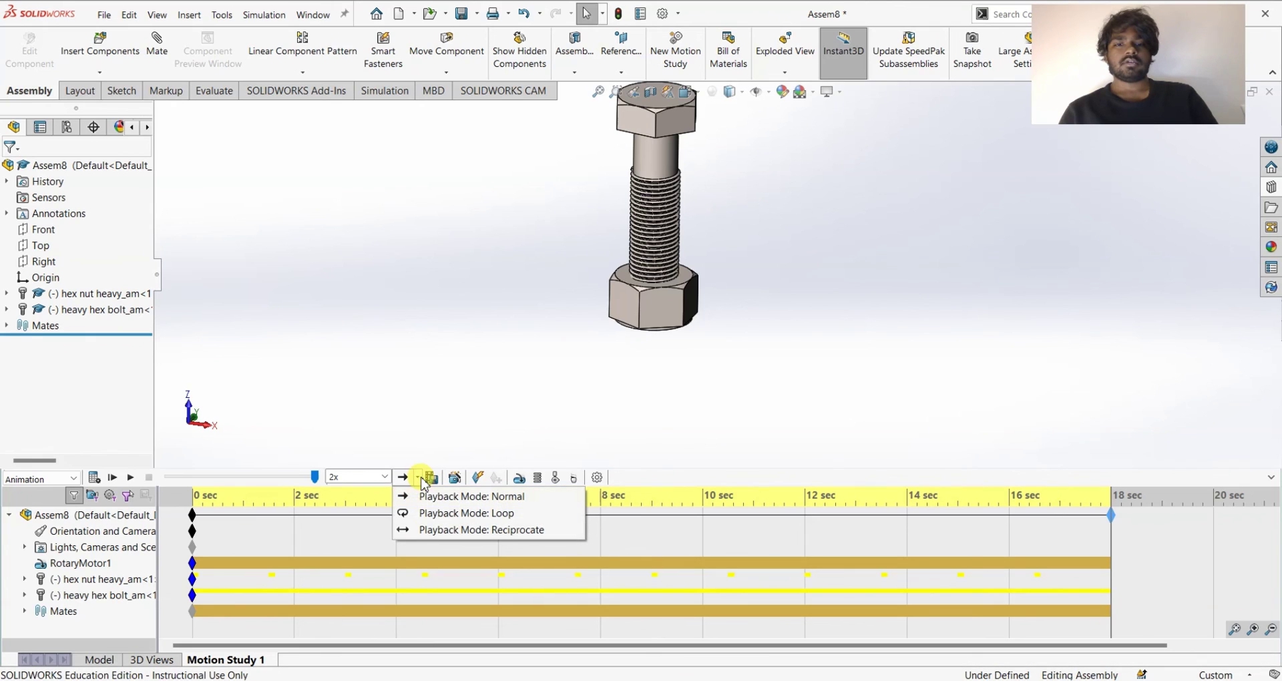
pyautogui.click(438, 530)
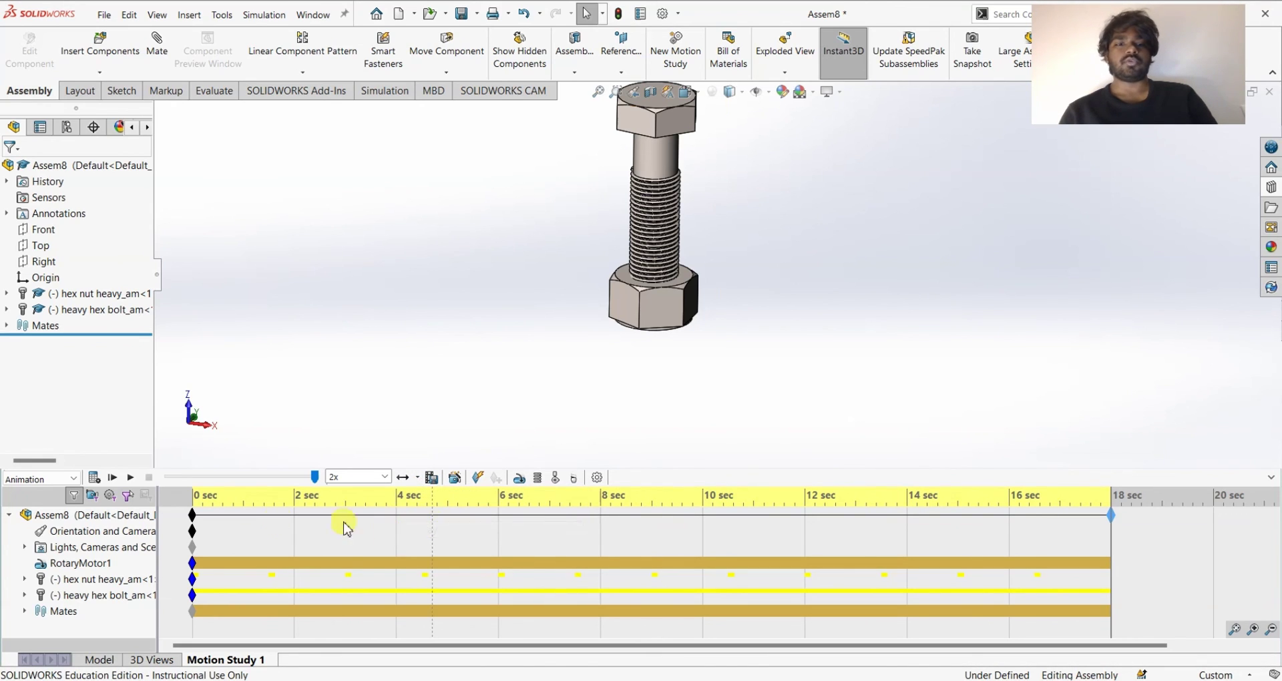
pyautogui.click(92, 479)
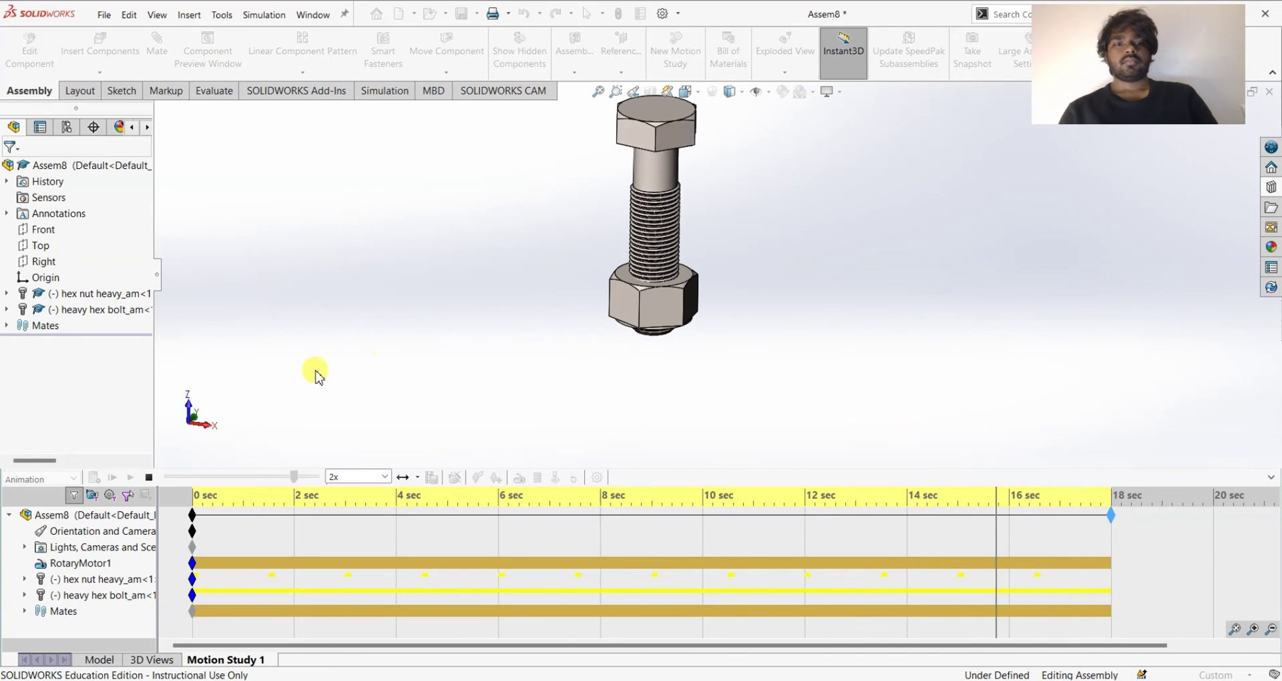
pyautogui.click(149, 477)
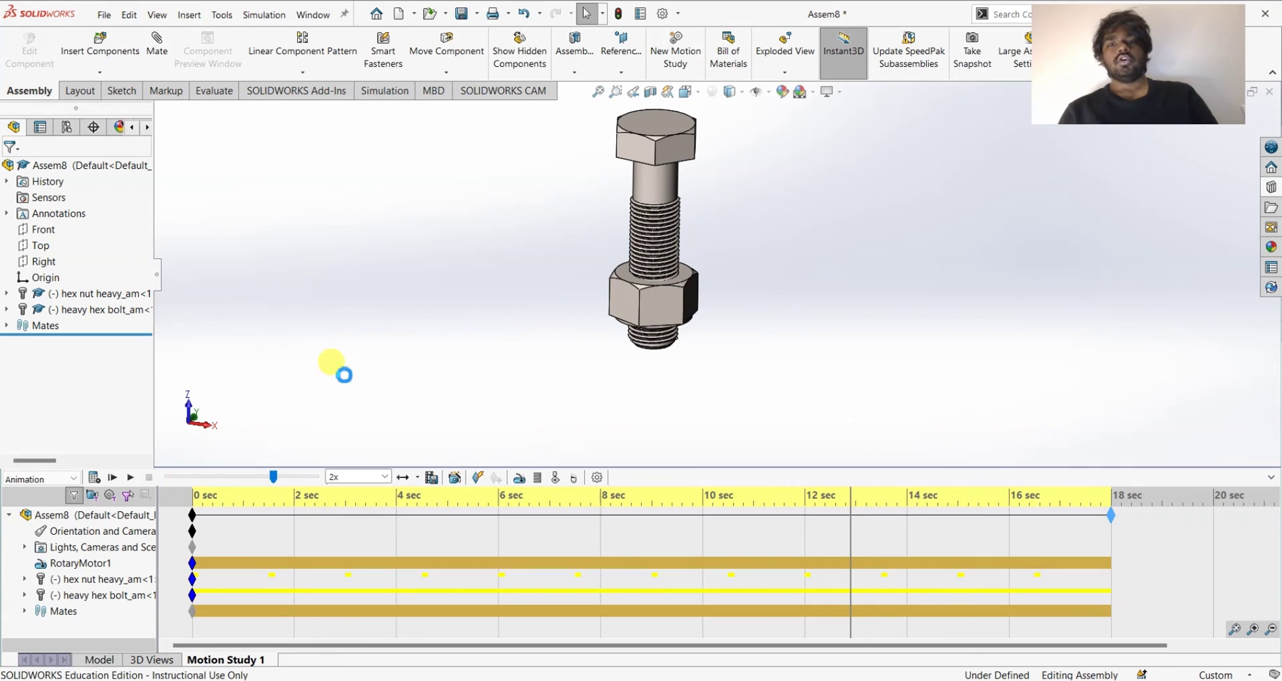